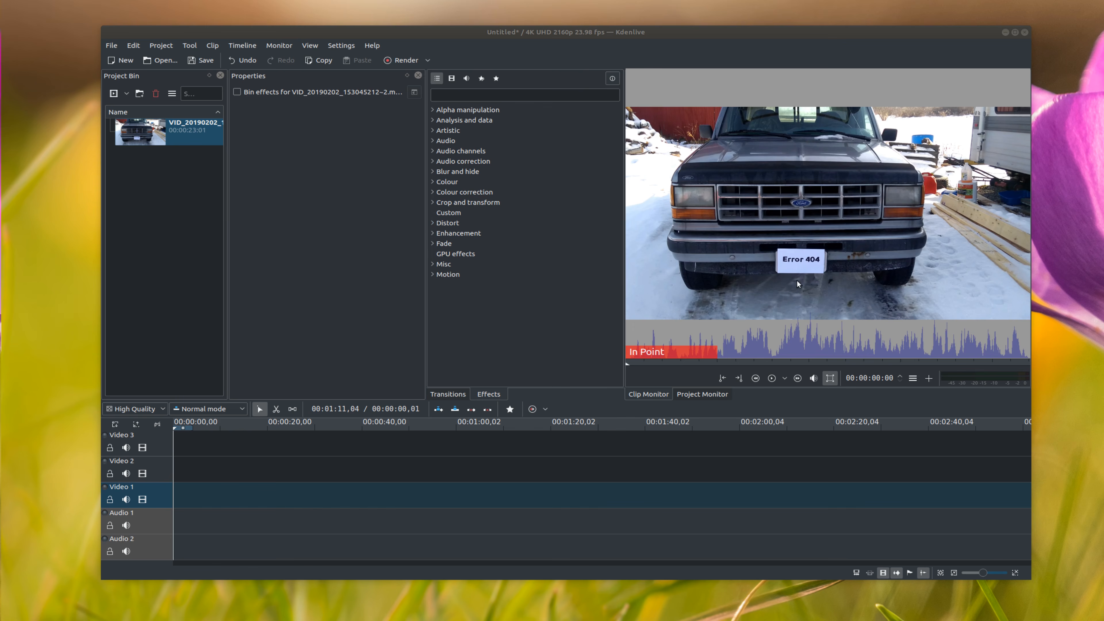
Step: Place the truck video clip at the start of the Video 1 track and mute that track
drag(191, 130, 169, 500)
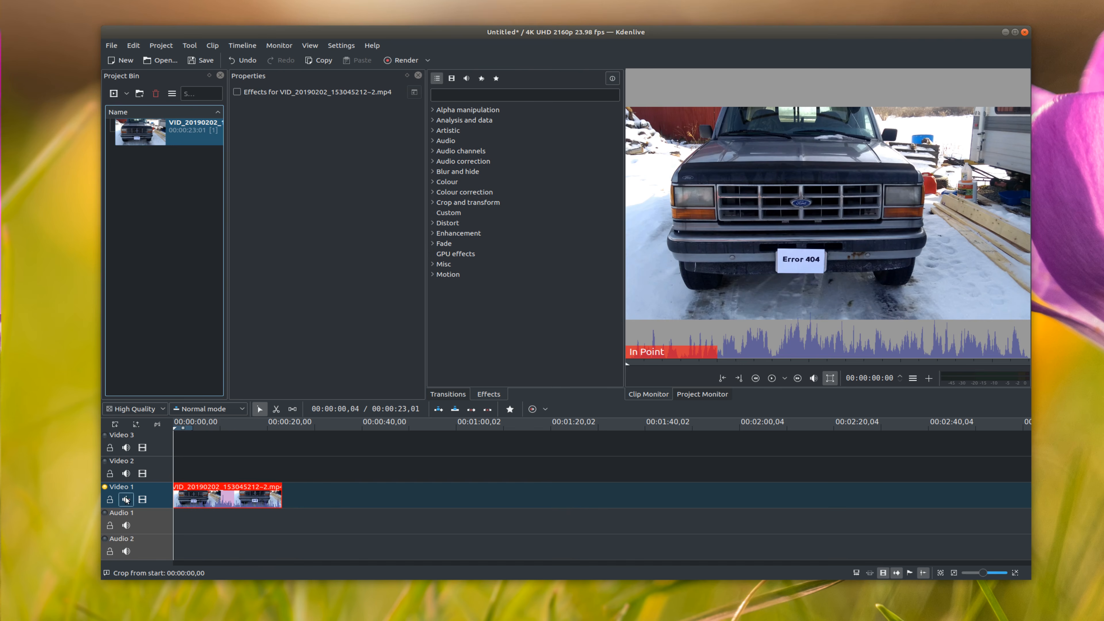
scroll(244, 508, up, 2)
scroll(256, 500, down, 1)
Step: Cut the clip on Video 1 at 00:00:10,06 and delete the part after the cut
click(271, 474)
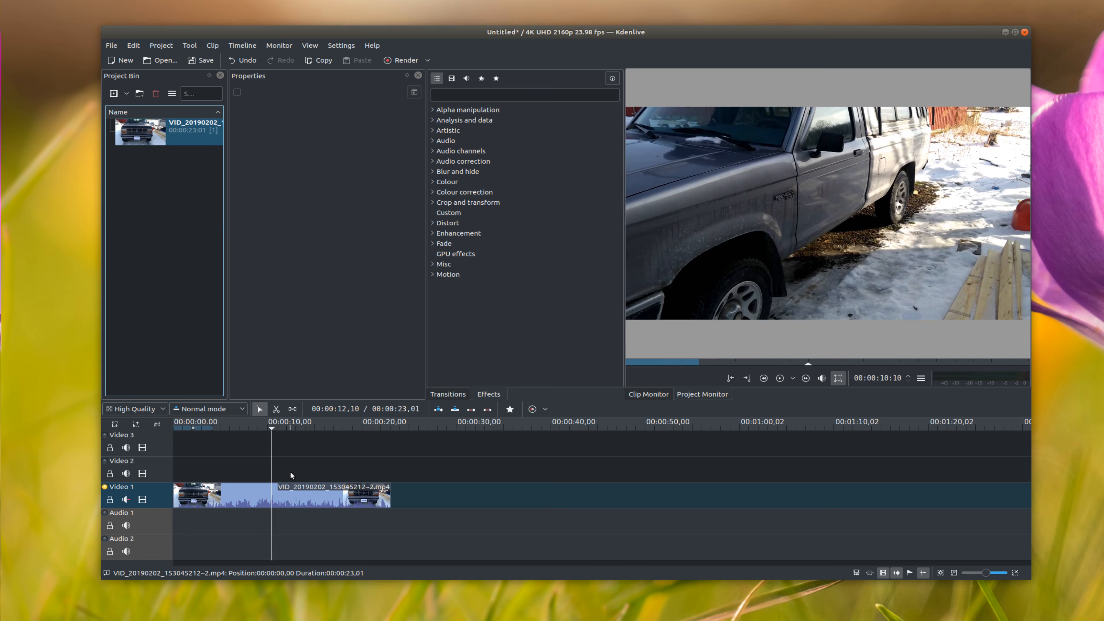
click(289, 471)
click(303, 472)
click(318, 473)
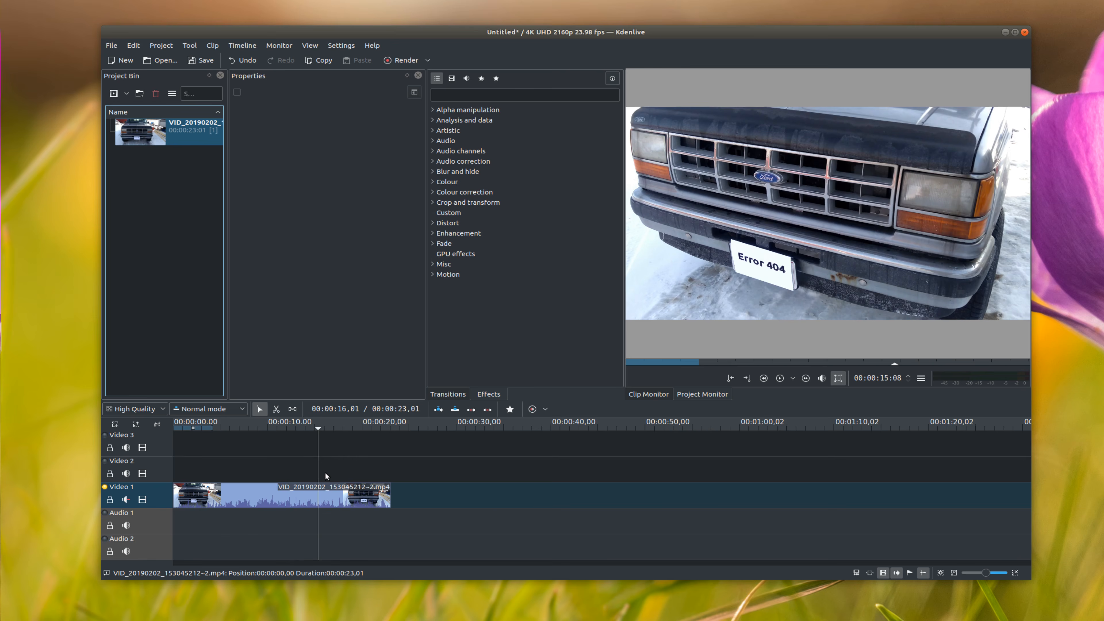
click(271, 473)
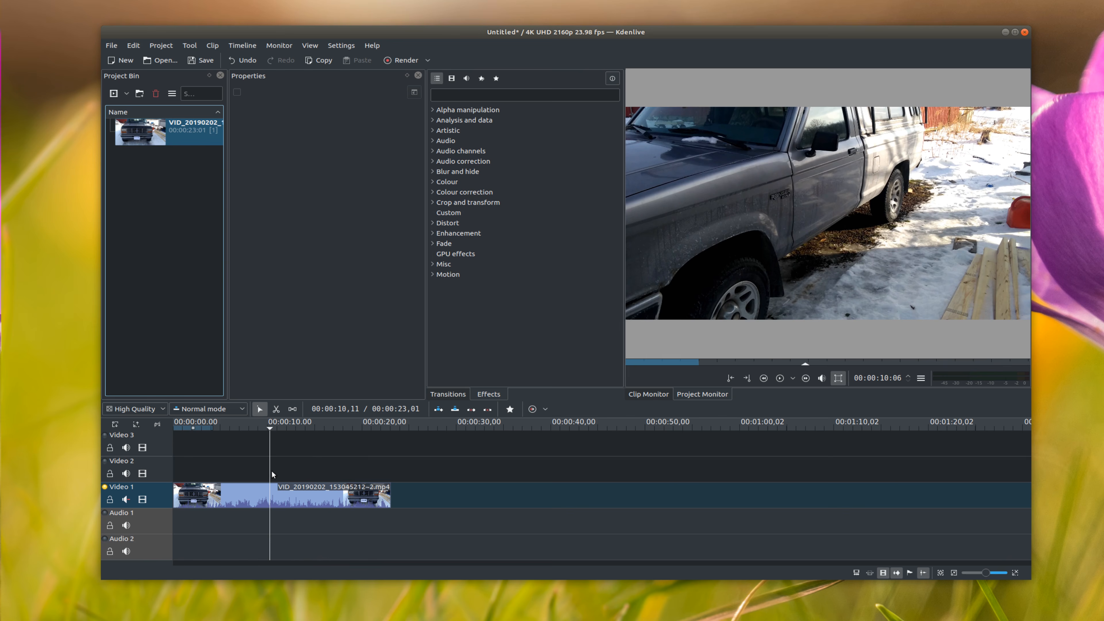
key(x)
click(275, 494)
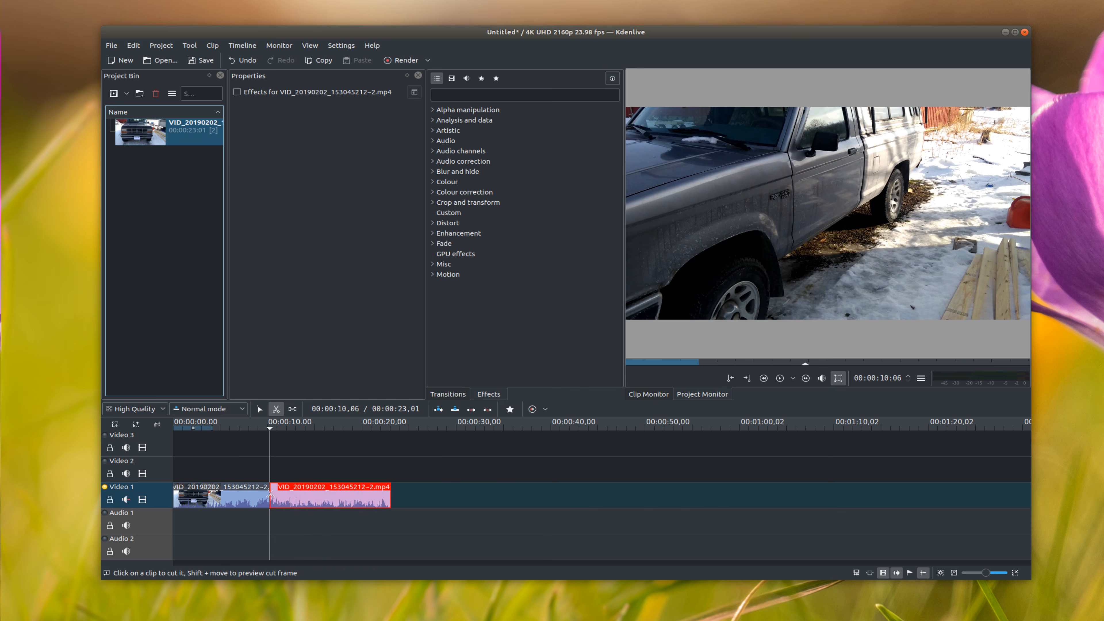
key(s)
key(Delete)
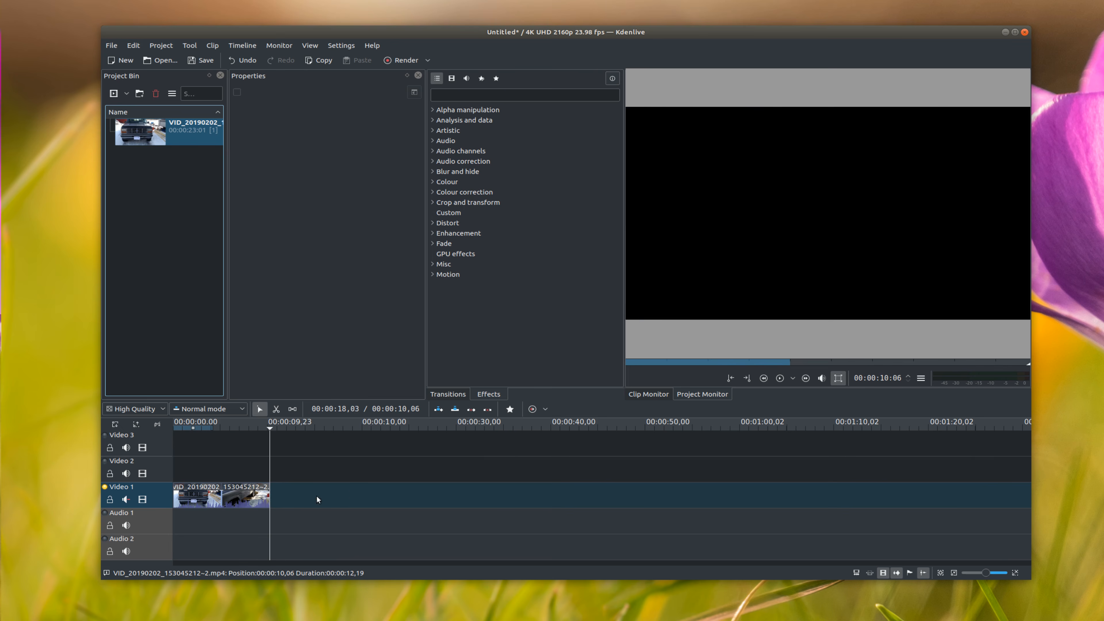
Step: Apply the Auto Mask effect from the Blur and hide category to the clip on Video 1, with the playhead at the start
click(209, 499)
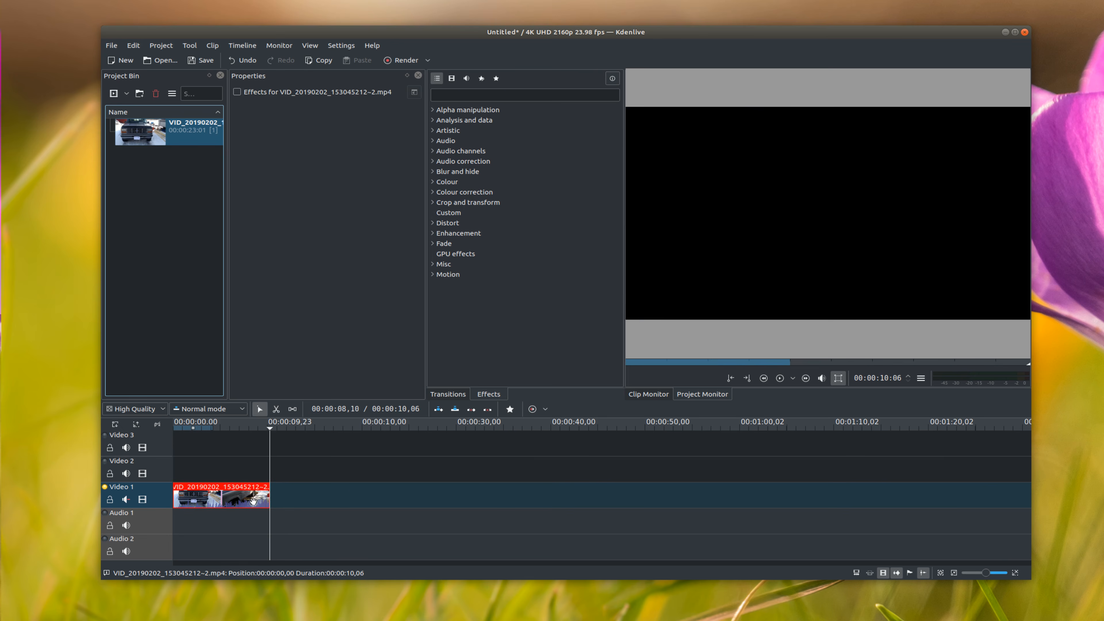
scroll(265, 500, up, 3)
click(249, 475)
drag(507, 560, 343, 549)
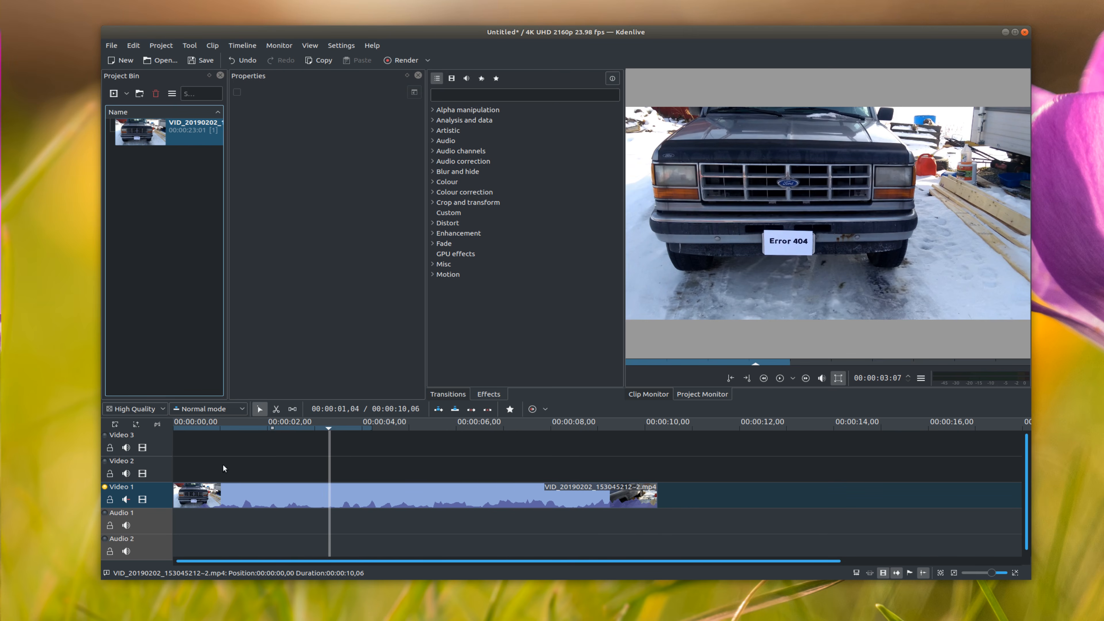
key(Home)
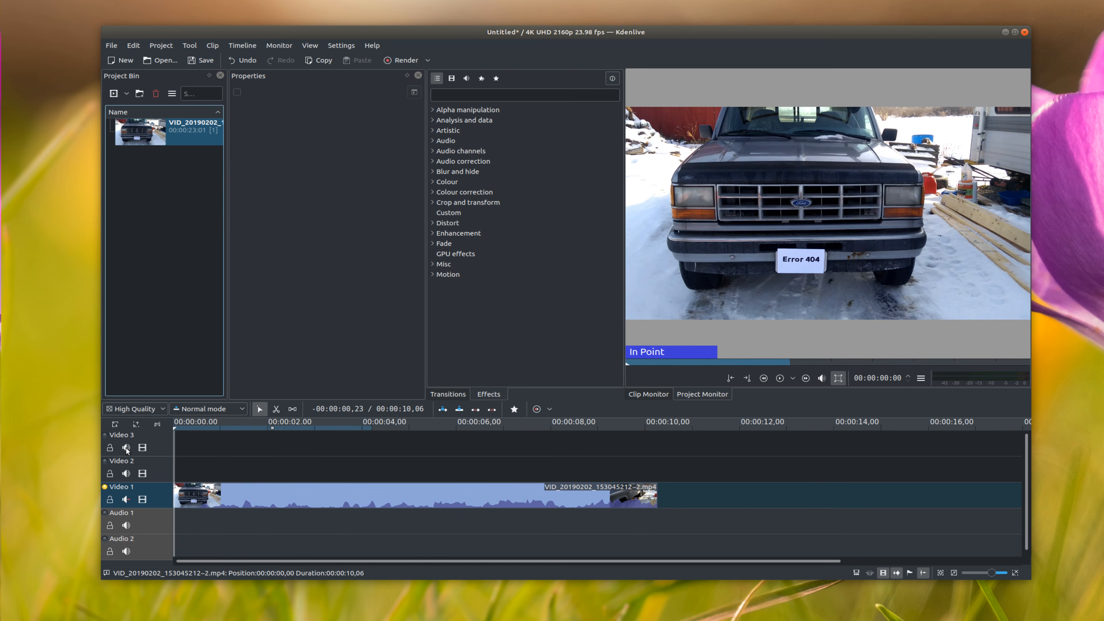
click(432, 172)
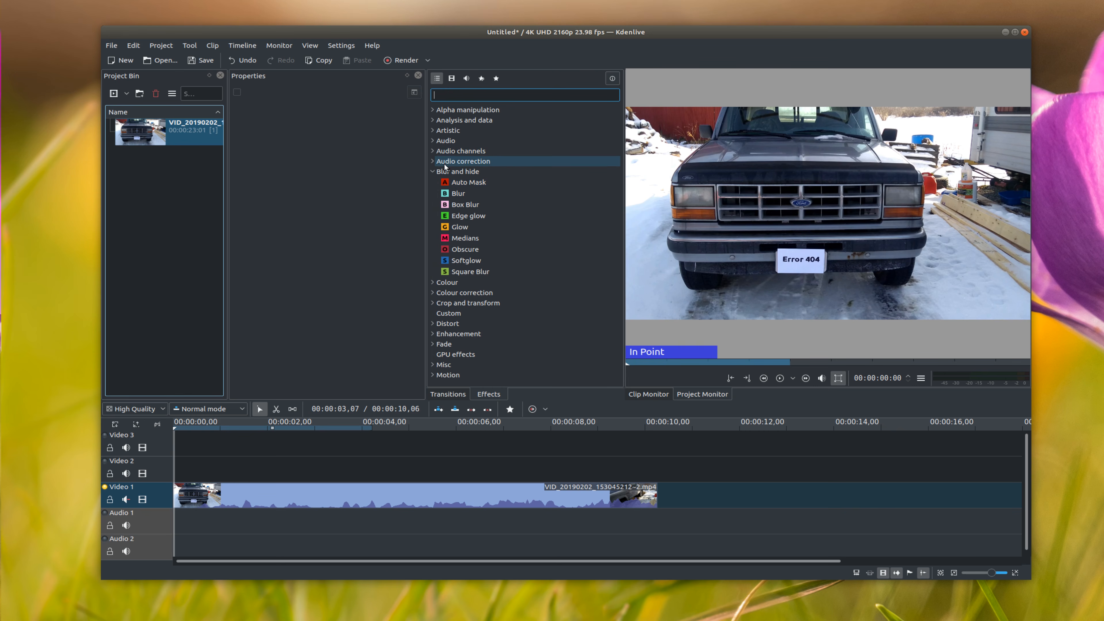
click(480, 184)
drag(480, 184, 205, 498)
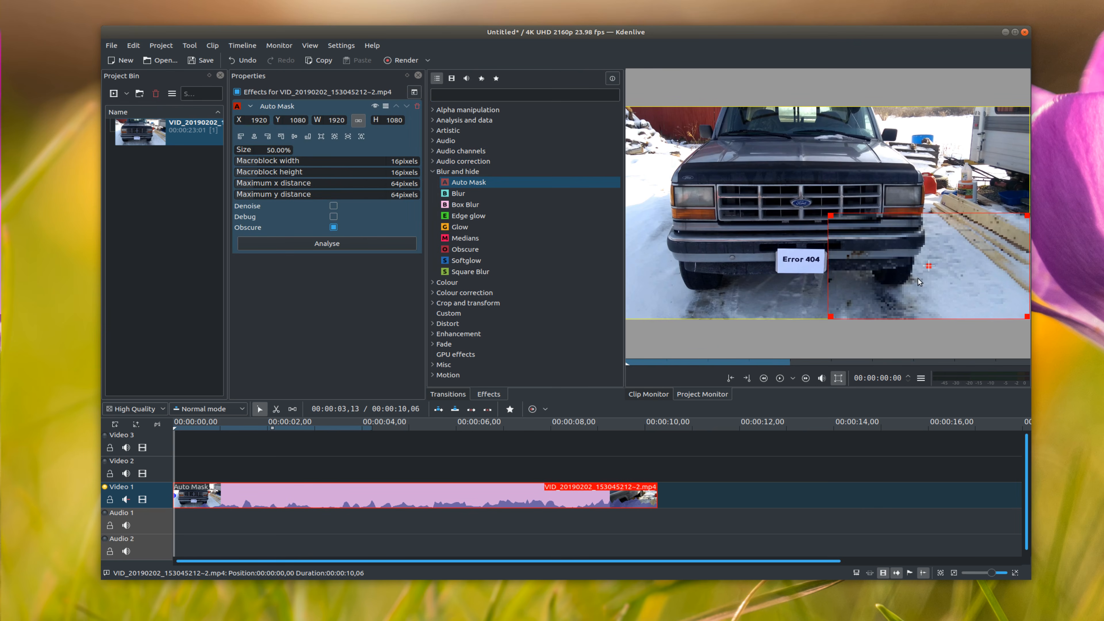
Step: Move the Auto Mask region over the licence plate and shrink it to about 745 by 419 around the plate
drag(926, 260, 796, 261)
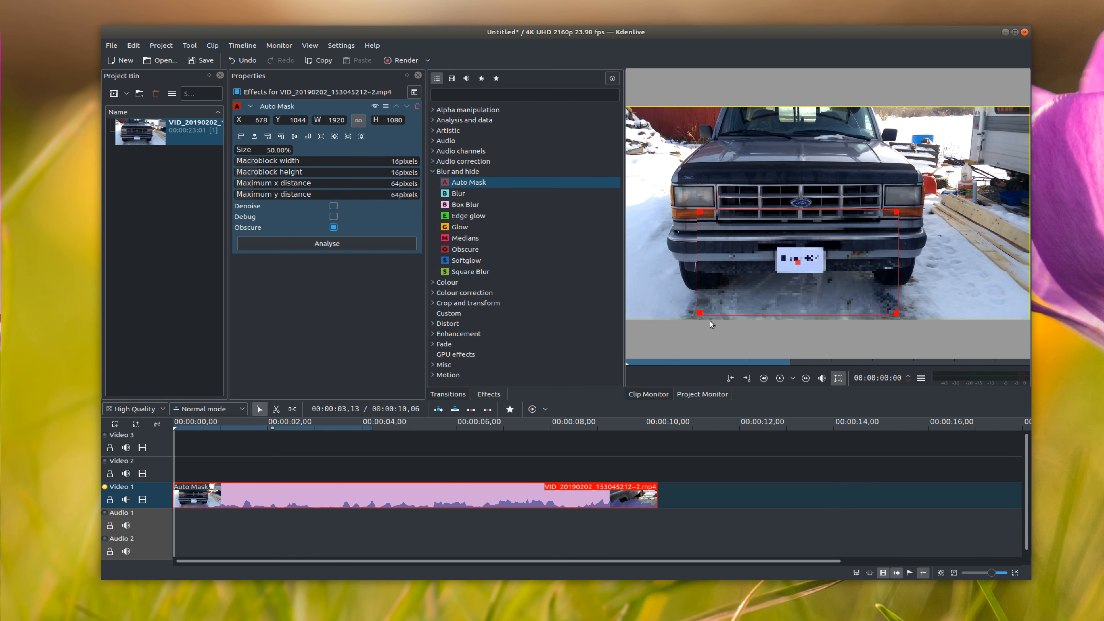
drag(697, 314, 772, 275)
drag(901, 217, 839, 242)
drag(772, 276, 757, 279)
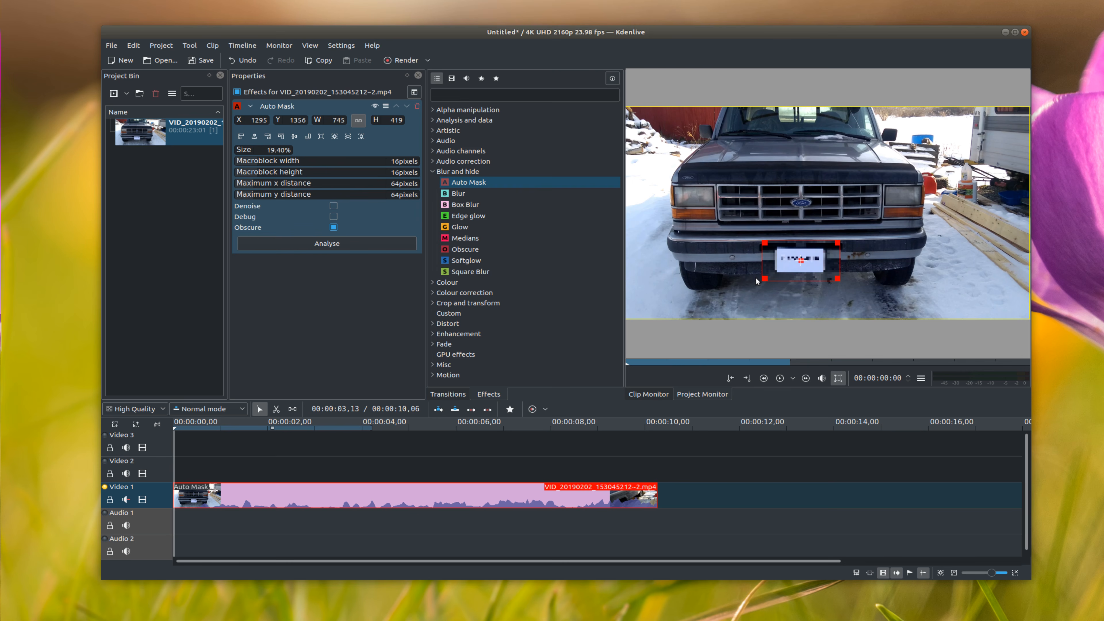
Step: Move the mask region off the licence plate and back over it
click(800, 260)
drag(799, 259, 744, 270)
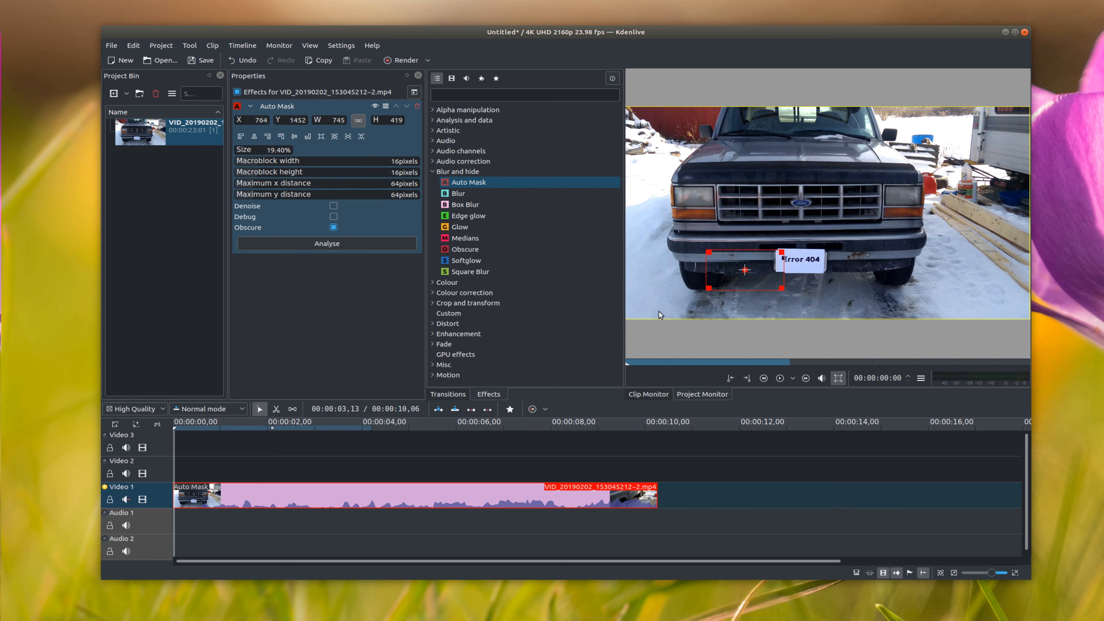
drag(744, 270, 799, 258)
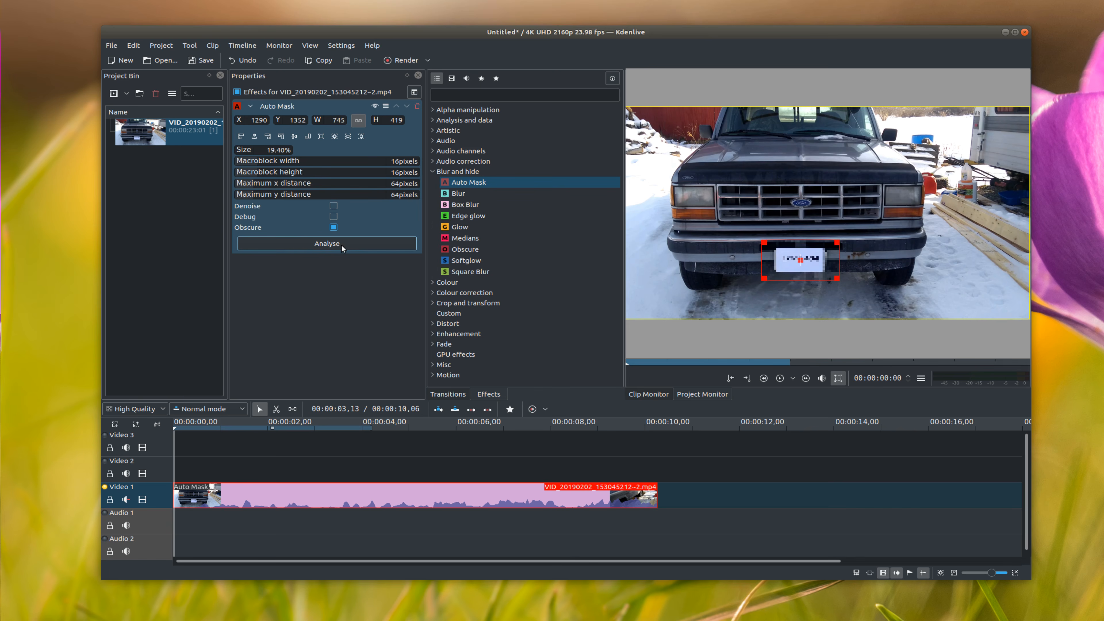
Step: Run the Auto Mask motion analysis on the clip
click(306, 247)
click(193, 93)
click(175, 146)
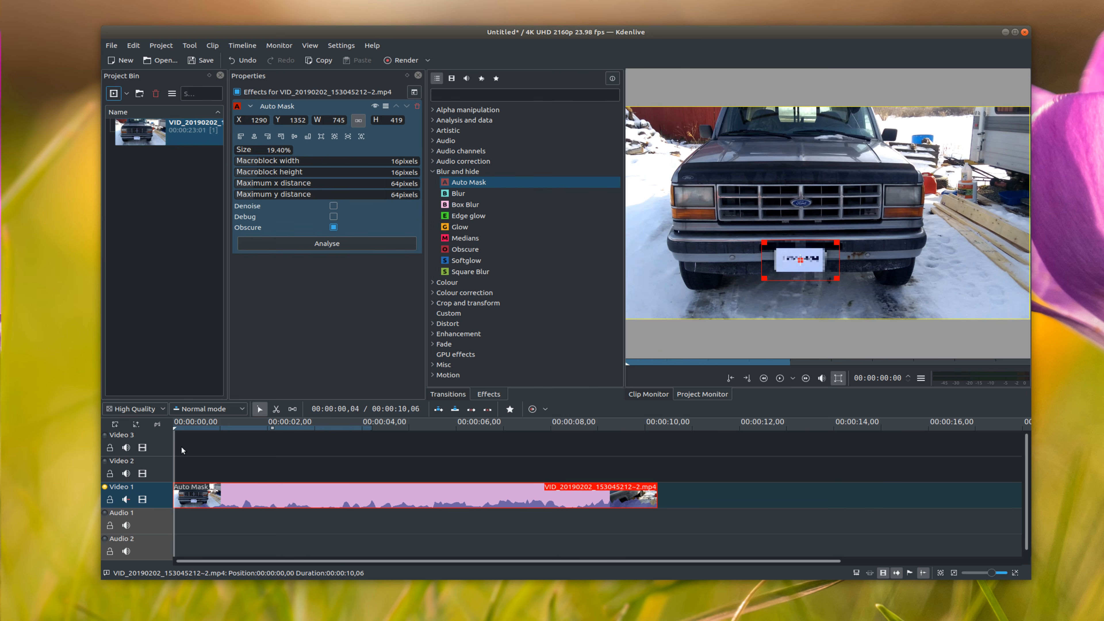
Step: Play the masked clip from the start to check how well the mask follows the licence plate
click(177, 439)
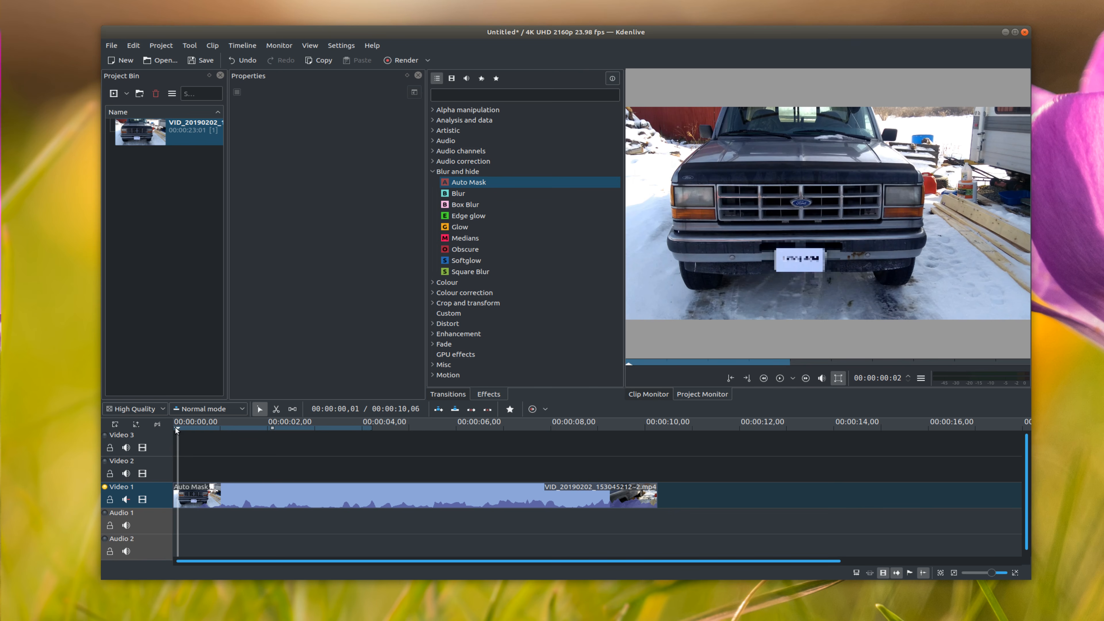
click(175, 427)
click(780, 377)
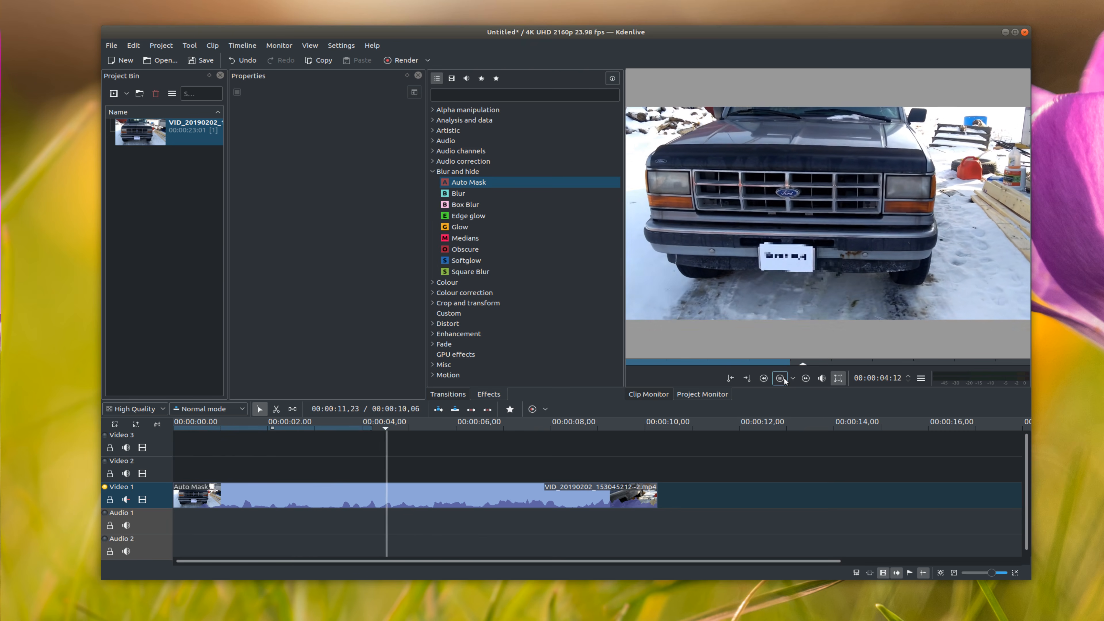
click(780, 378)
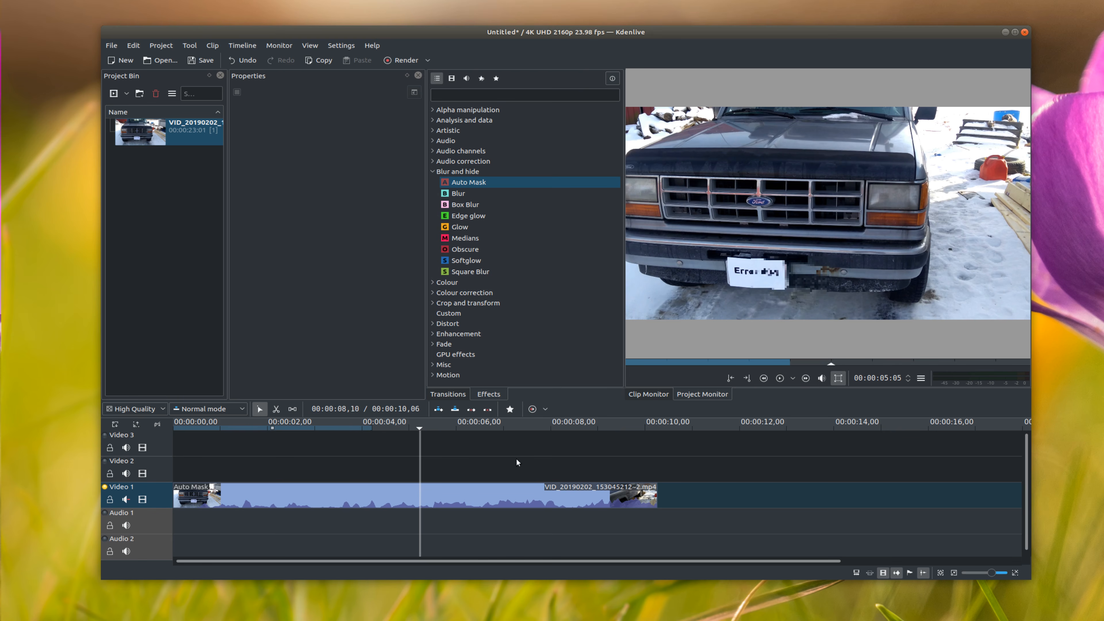
Step: Cut the clip at 00:00:04,17, where the mask still covers the plate, leaving the second part selected
click(404, 476)
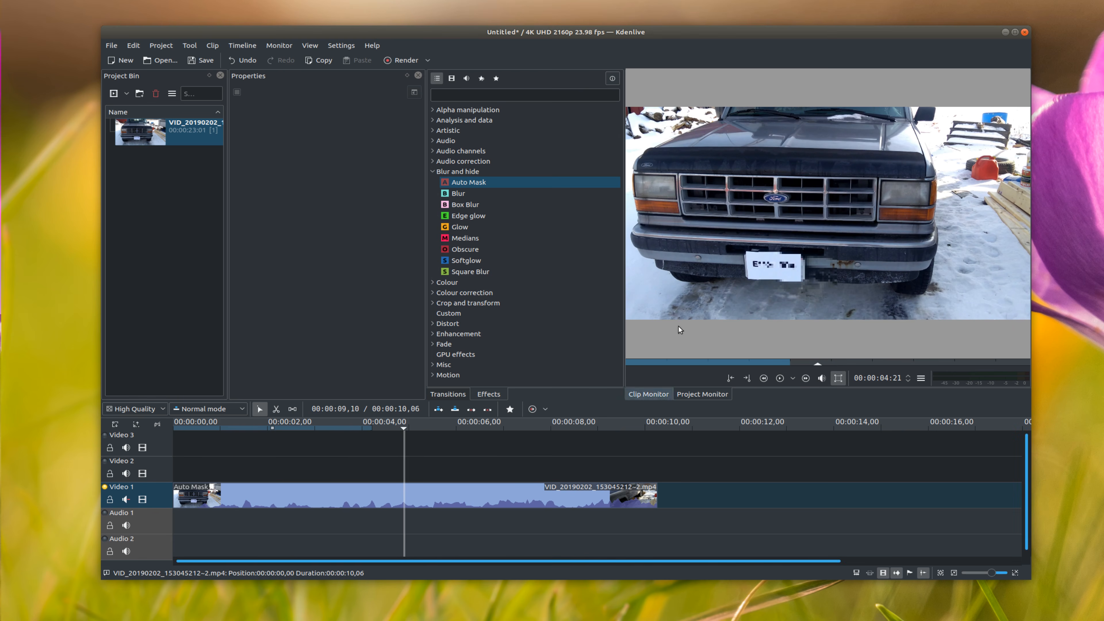
click(400, 470)
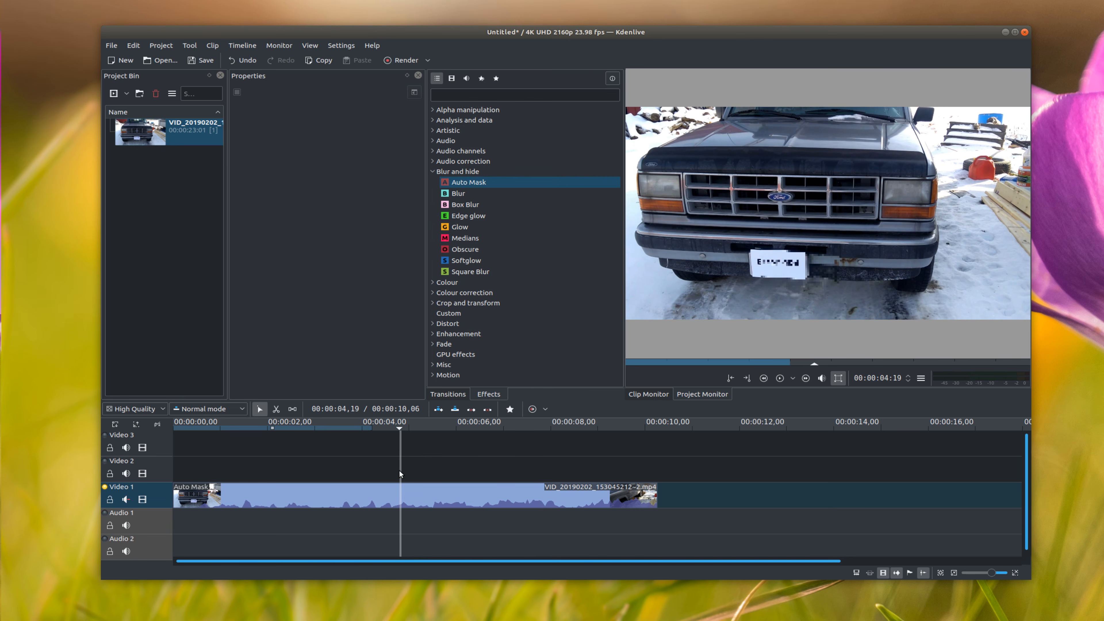
click(397, 470)
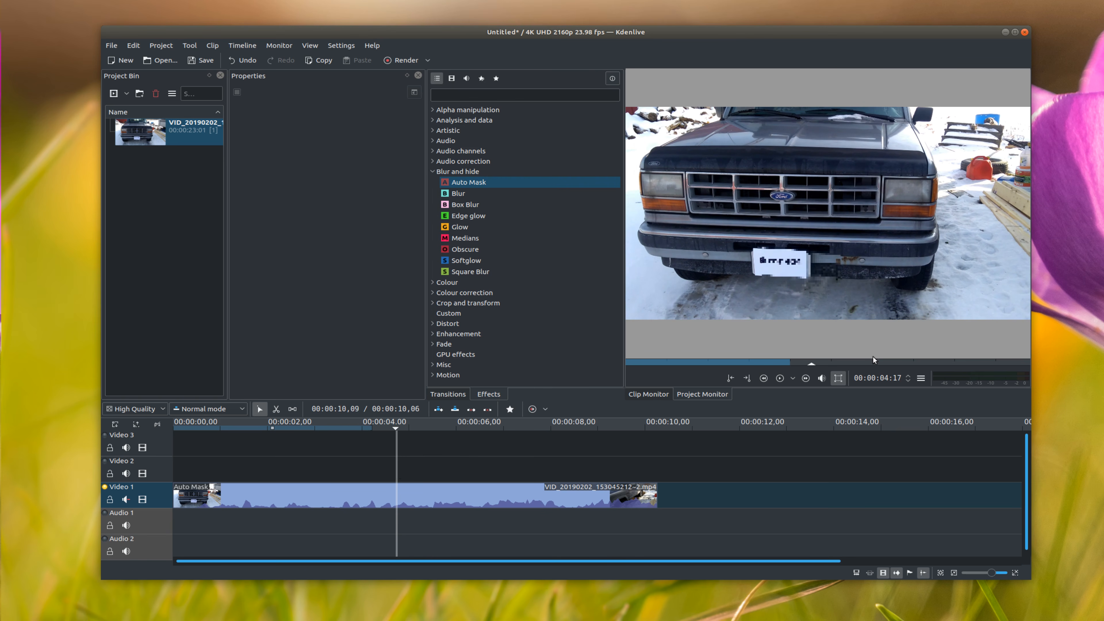
key(x)
click(397, 496)
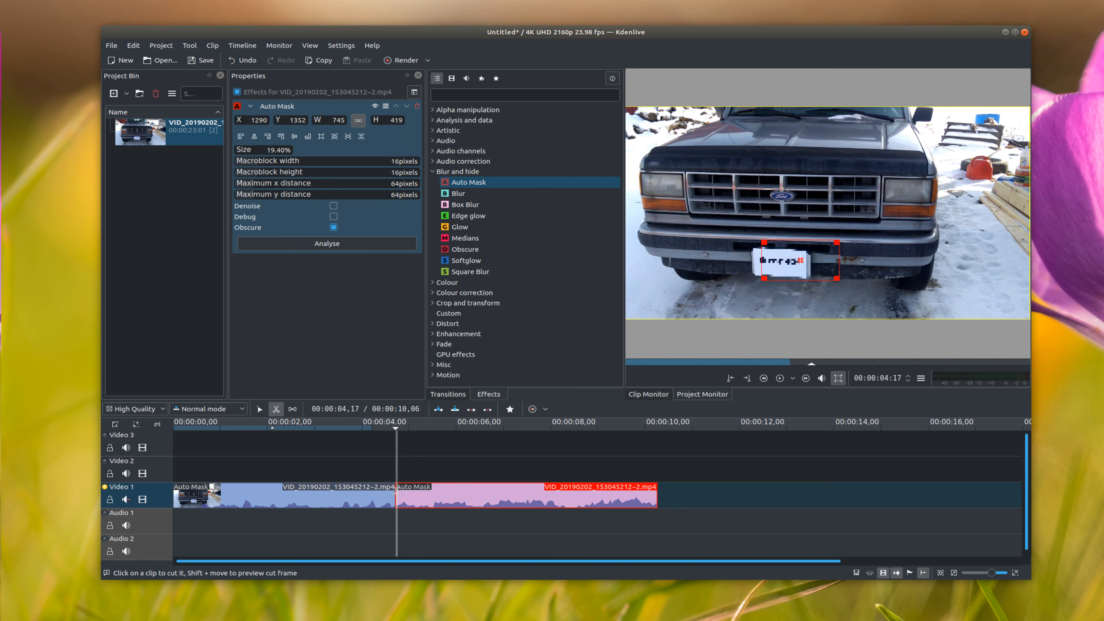
key(s)
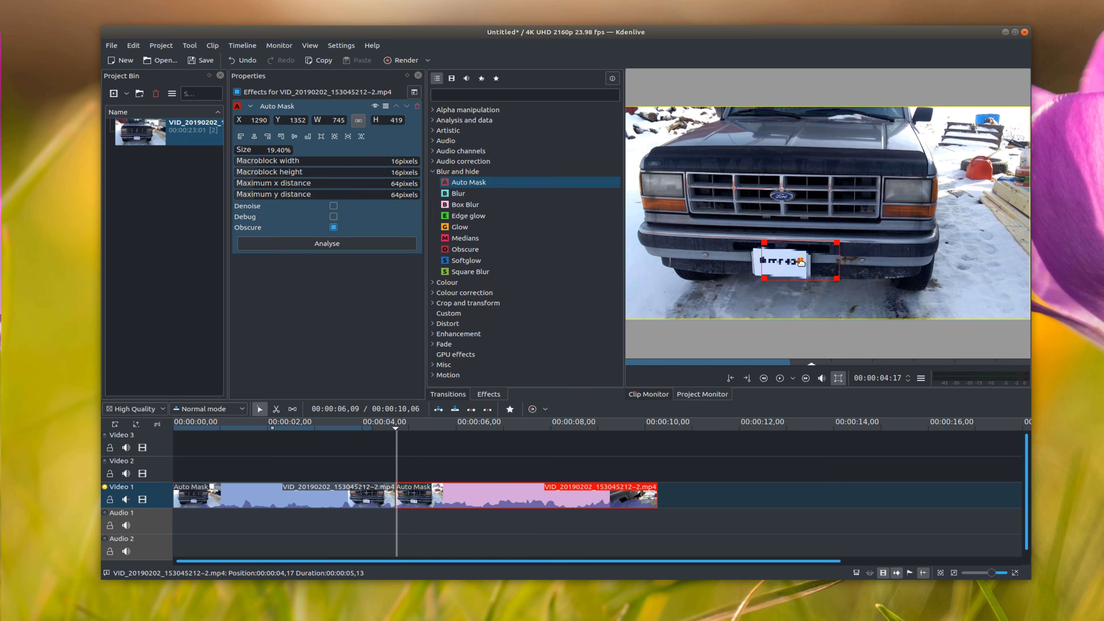
Step: Recentre the second part's mask region on the licence plate and rerun the analysis, adding the new motion data
drag(792, 262, 772, 261)
click(322, 245)
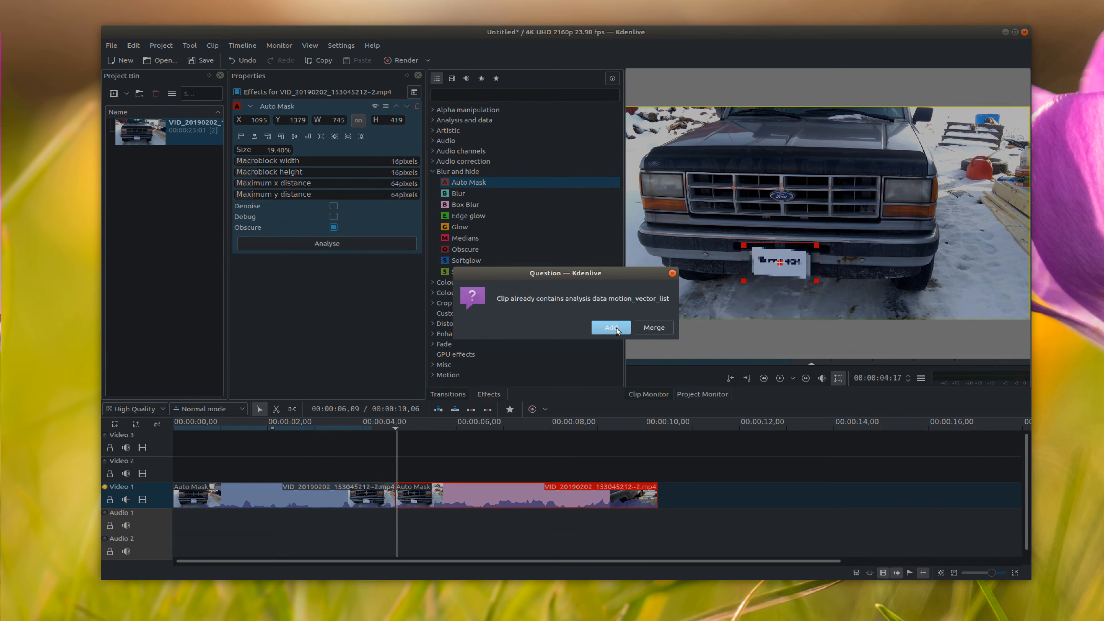
click(617, 330)
Step: Play across the cut at 00:00:04,17 to check where the mask stops covering the licence plate
click(365, 475)
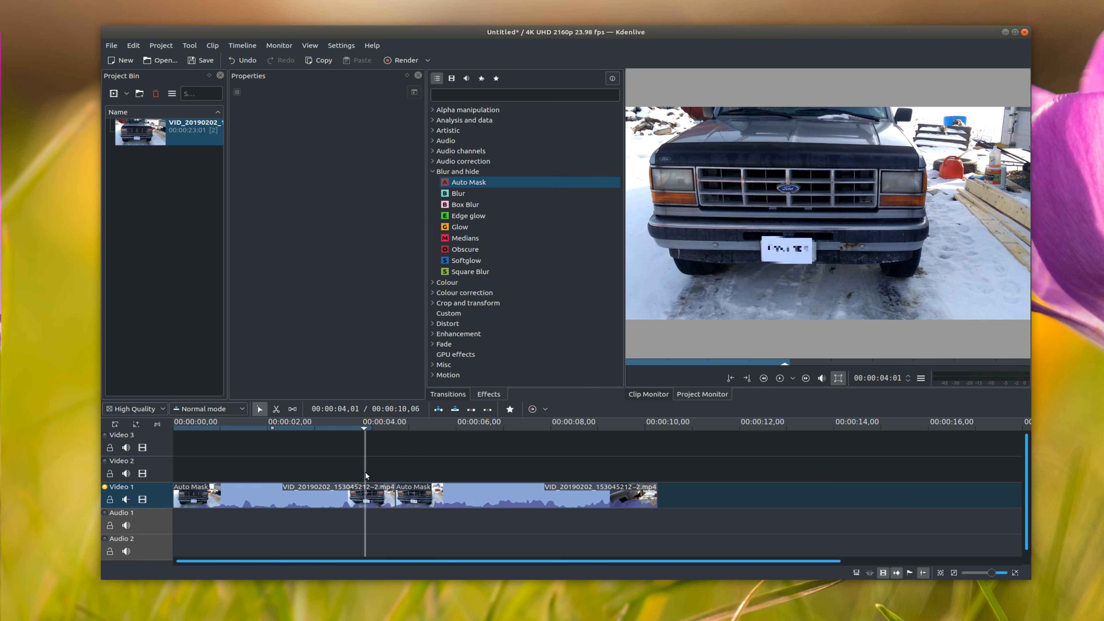
click(367, 494)
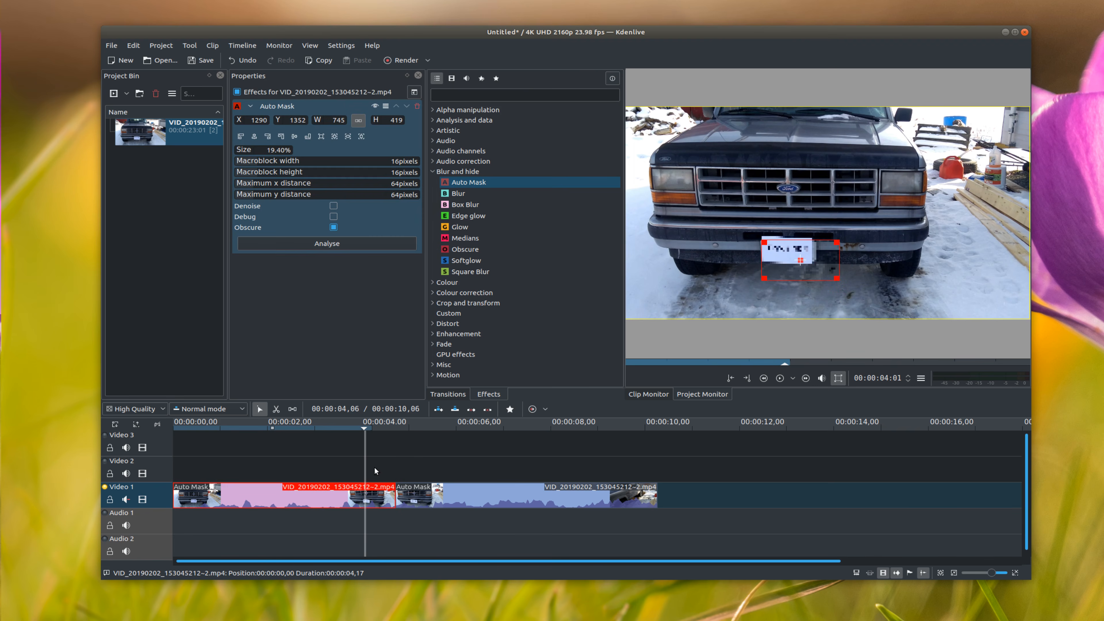
click(376, 472)
click(780, 379)
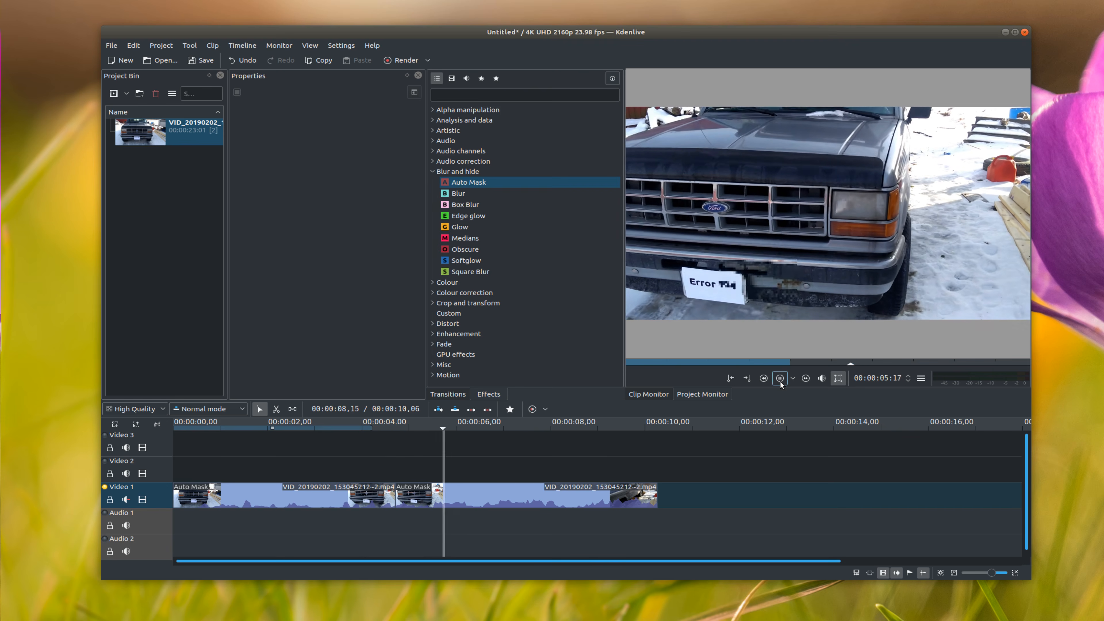
click(781, 382)
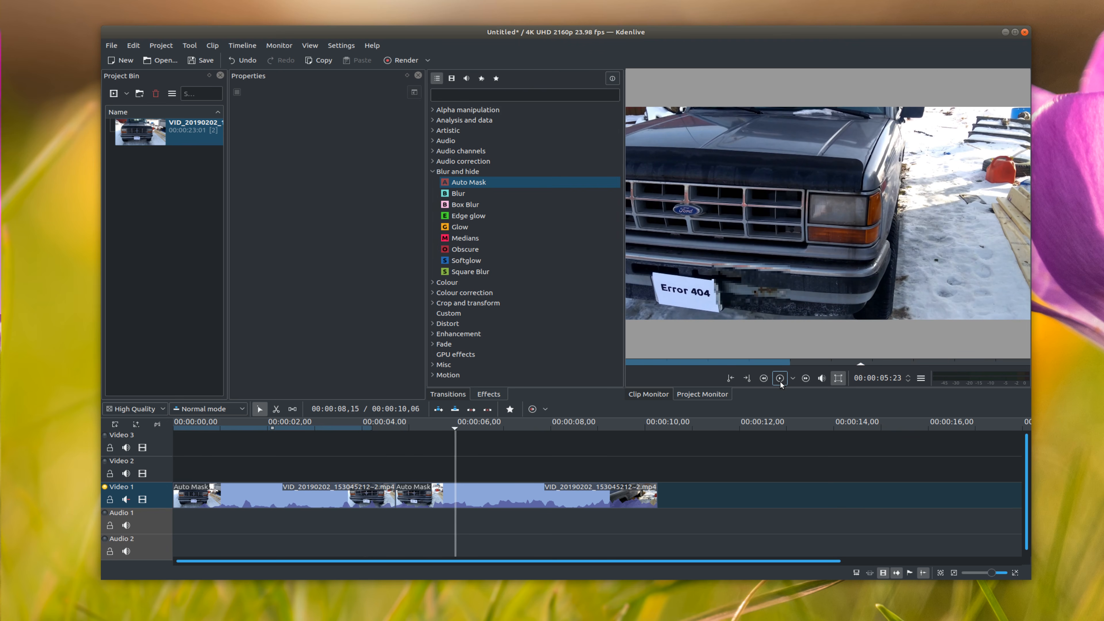
Step: Cut the second part of the clip at 00:00:05,06, leaving the last part selected
drag(447, 475, 423, 477)
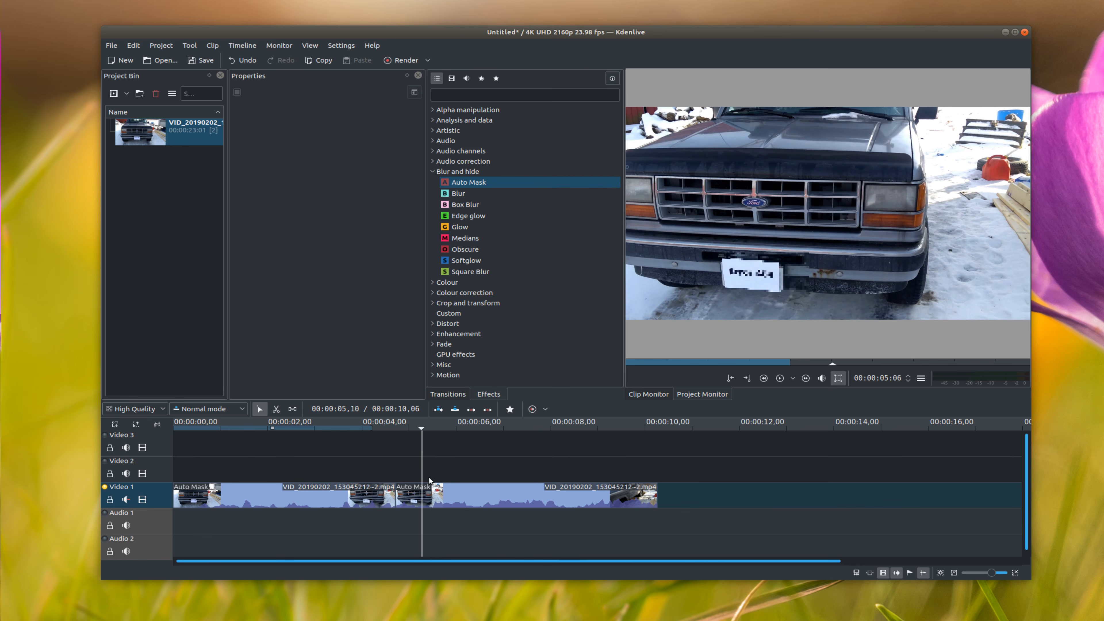
key(x)
click(422, 498)
key(s)
Step: Move the last part's mask region onto the licence plate at about X 782, Y 1511 and rerun the analysis, adding the data
drag(775, 269, 749, 277)
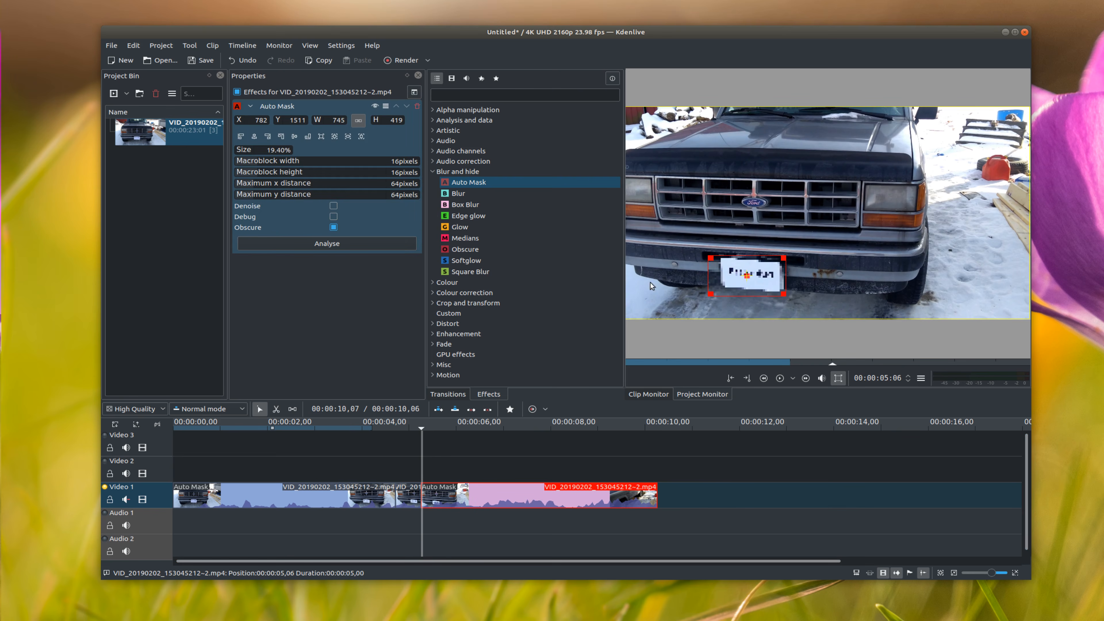
click(315, 246)
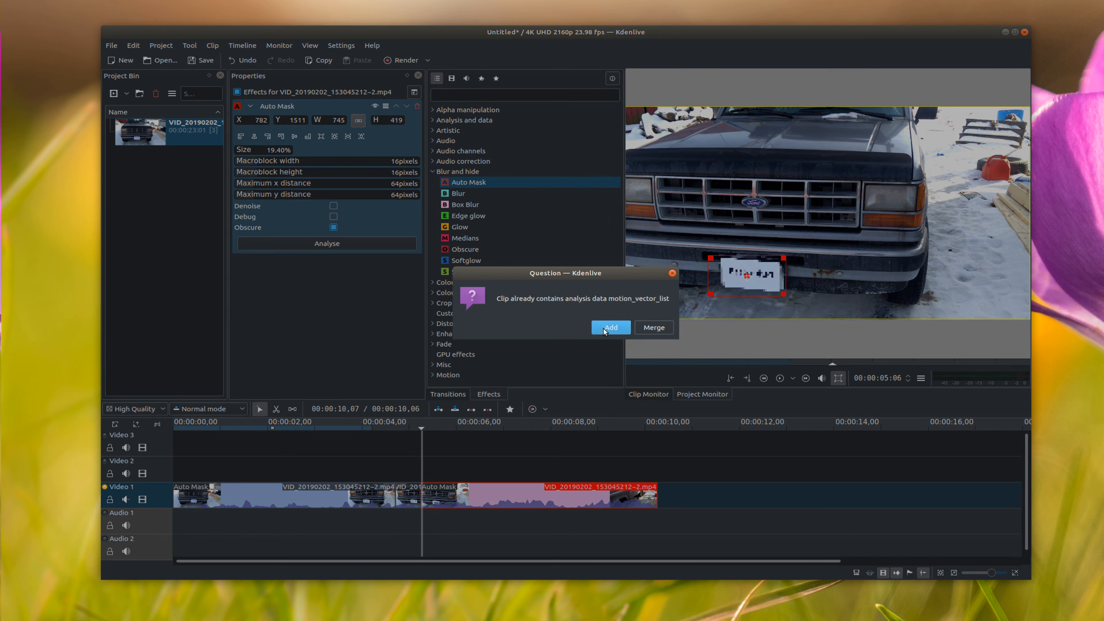
click(612, 327)
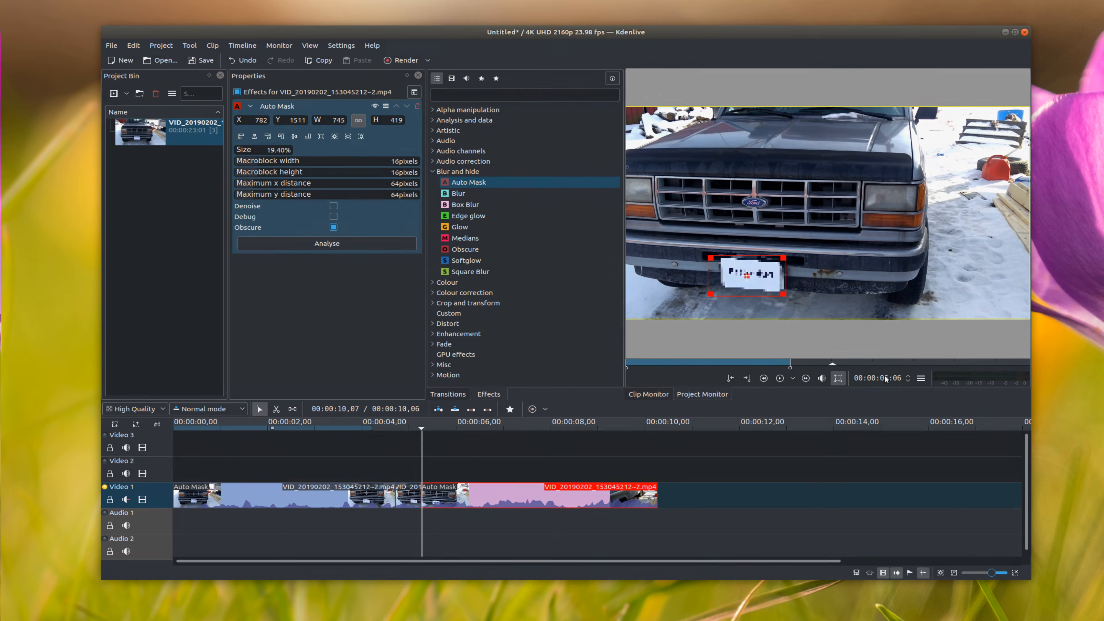
Step: Play the last part from about 00:00:05,05 and step back through frames to check where the mask slips off the licence plate
click(780, 378)
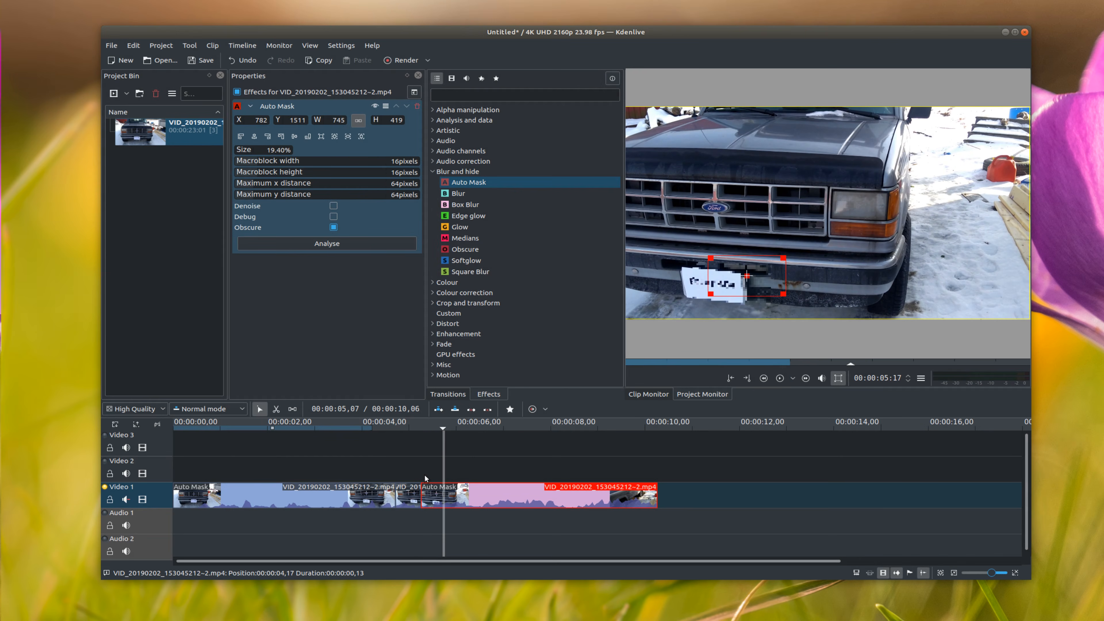
click(425, 478)
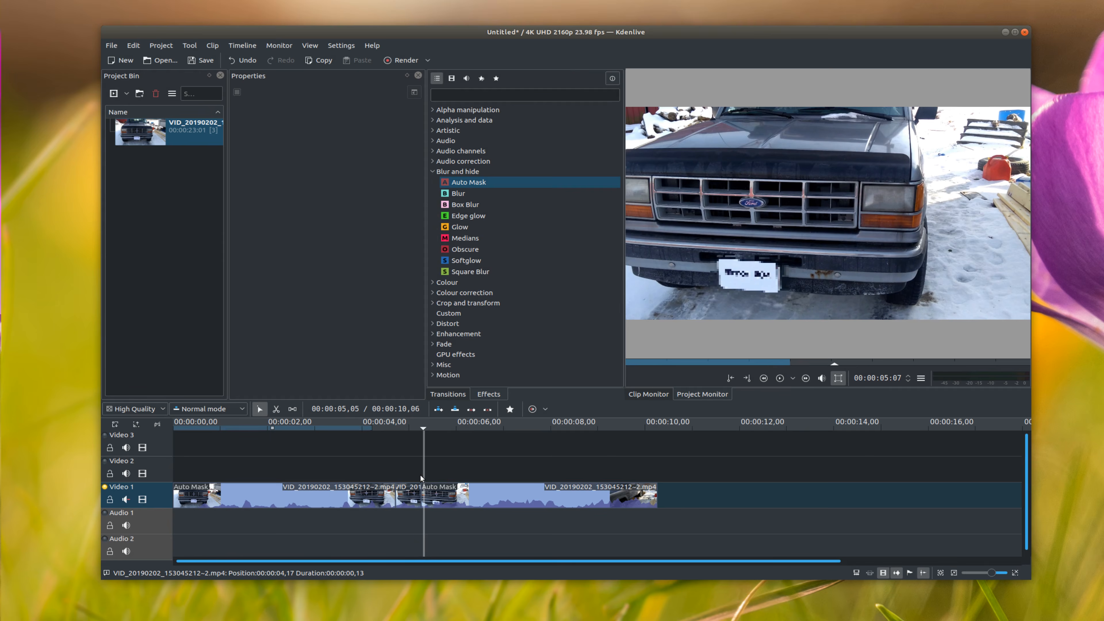
click(780, 378)
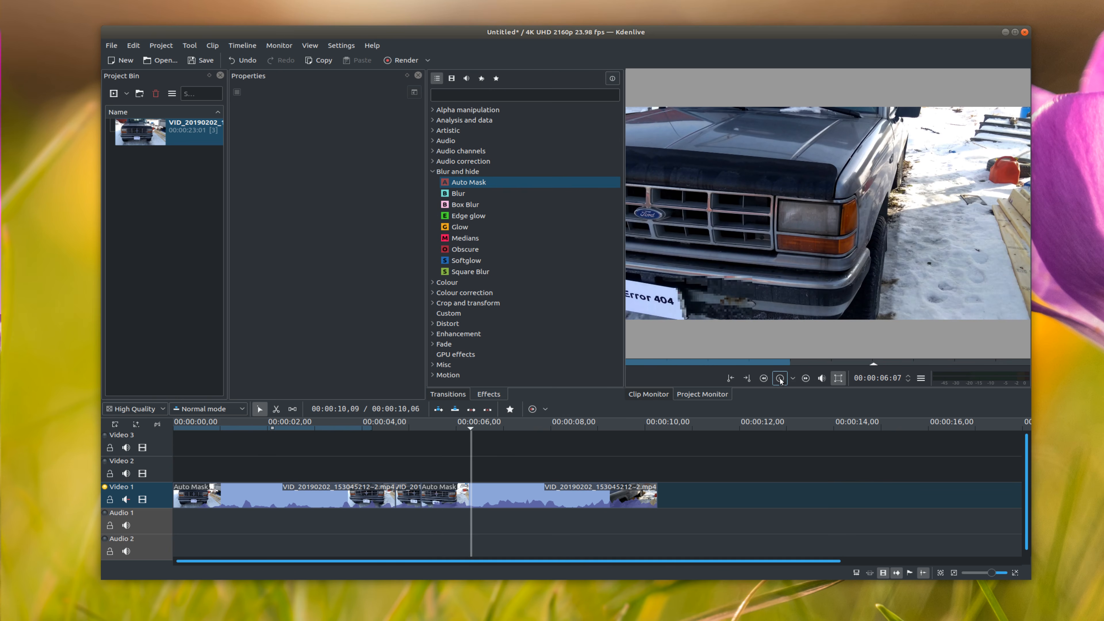
click(780, 378)
click(457, 476)
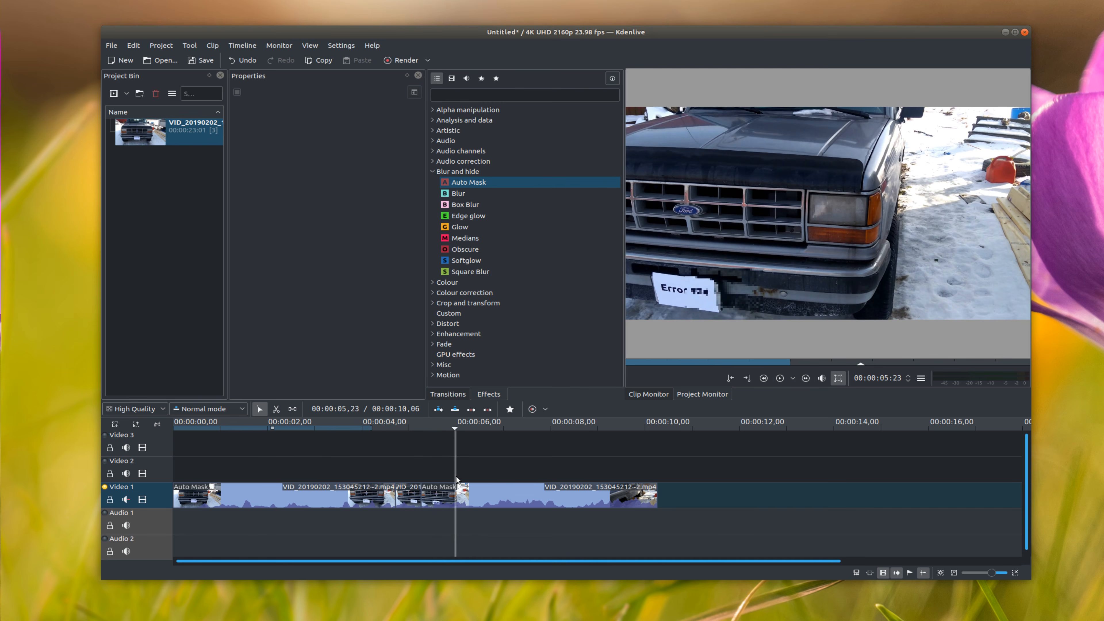
key(Left)
key(Left)
key(Left)
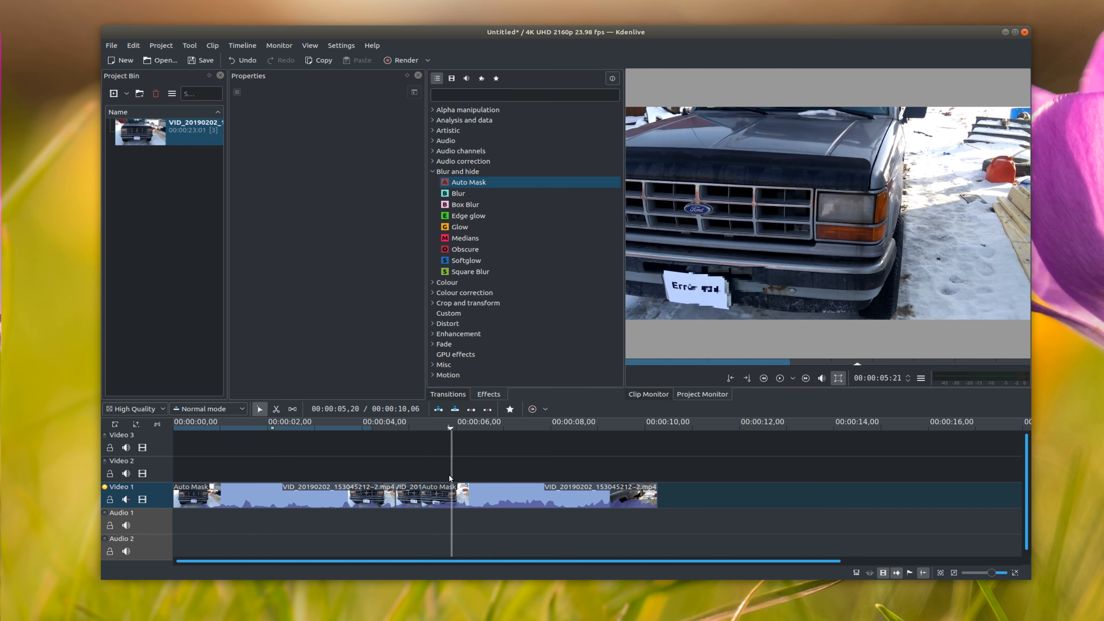
Step: Cut the last part of the clip at 00:00:05,16, leaving the piece after the cut selected
click(442, 474)
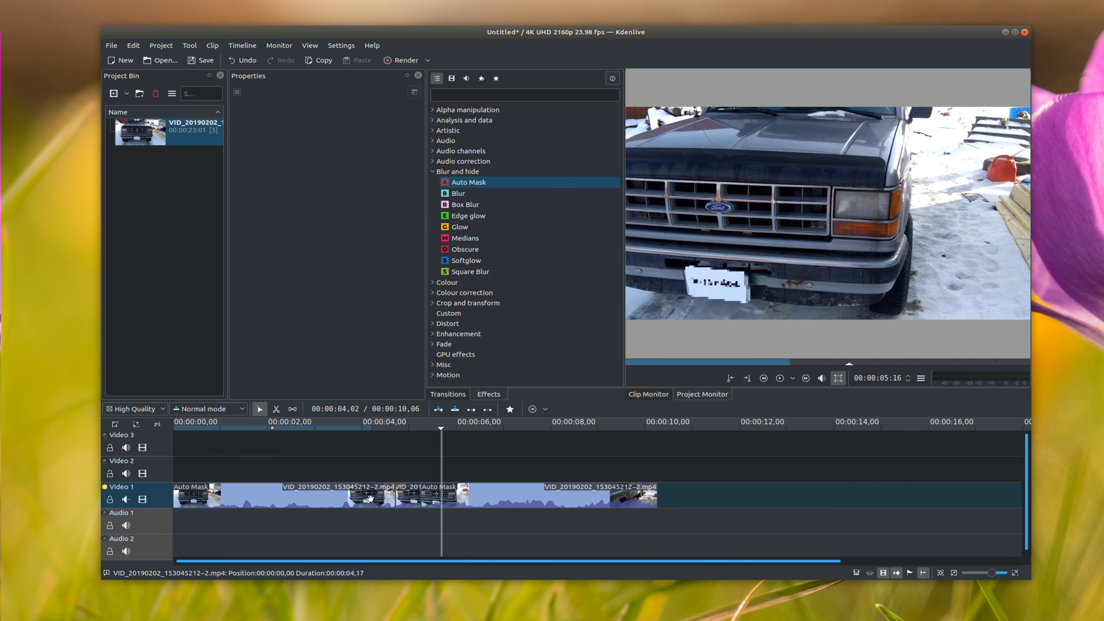
click(441, 498)
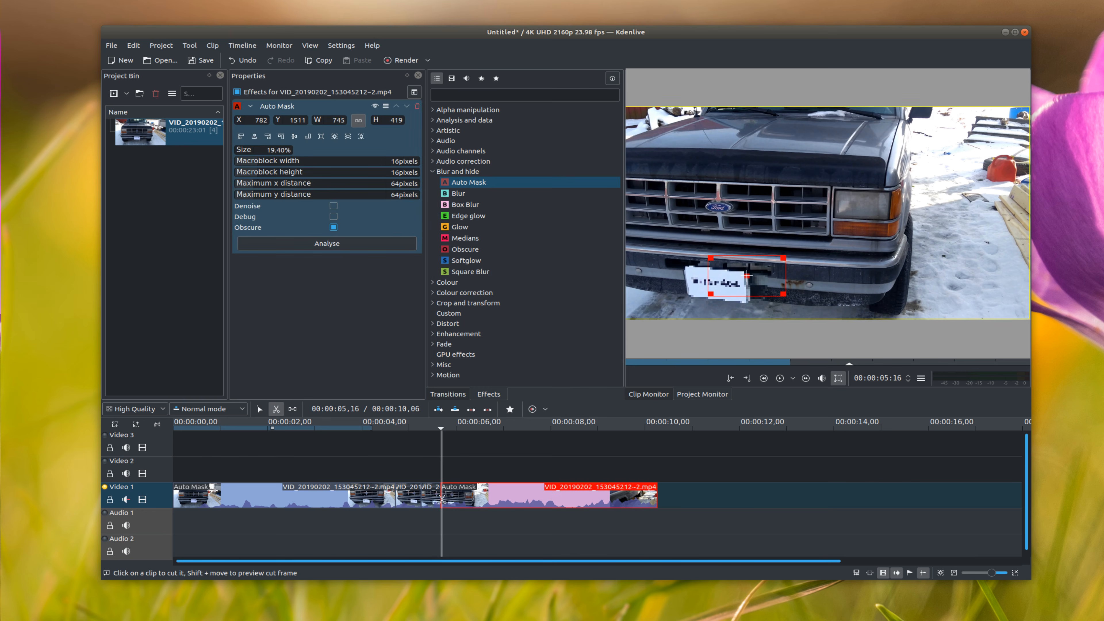
key(s)
Step: Move the new last part's mask region onto the licence plate at about X 474, Y 1602 and rerun the analysis, adding the data
drag(744, 275, 708, 285)
click(327, 243)
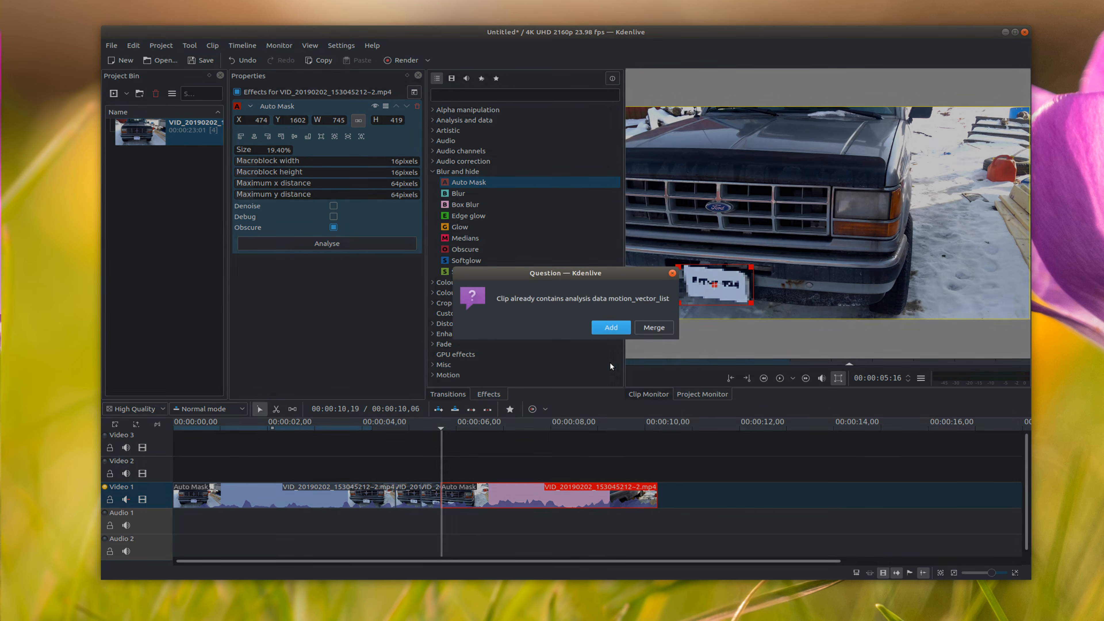
click(612, 327)
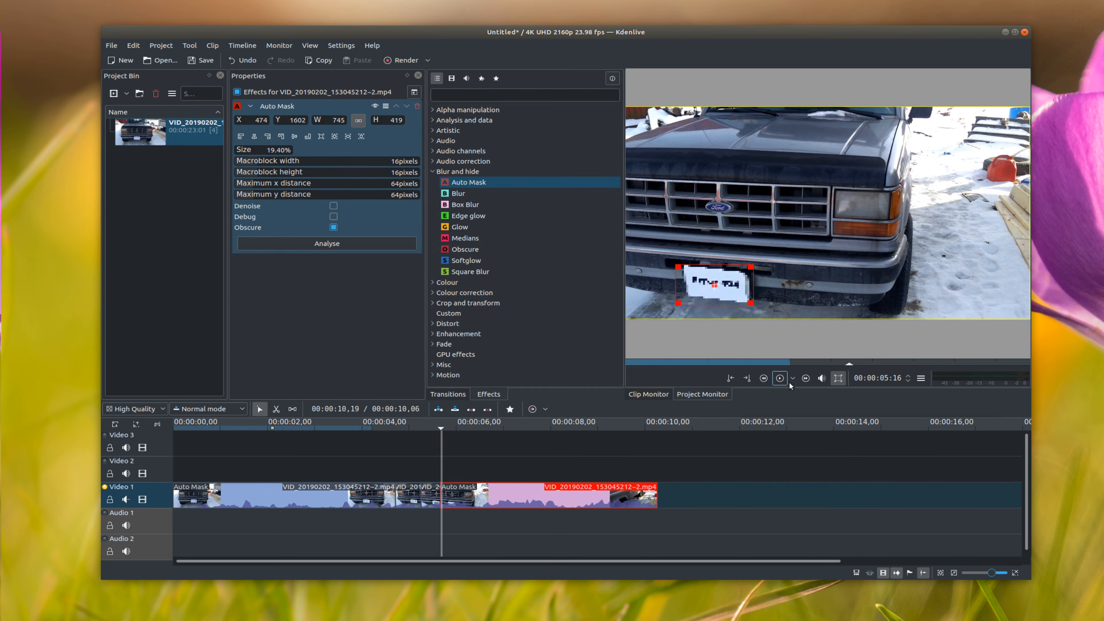
Step: Play on from the 00:00:05,16 cut and revisit the frames around 00:00:06,02 to check the licence plate's coverage
click(780, 378)
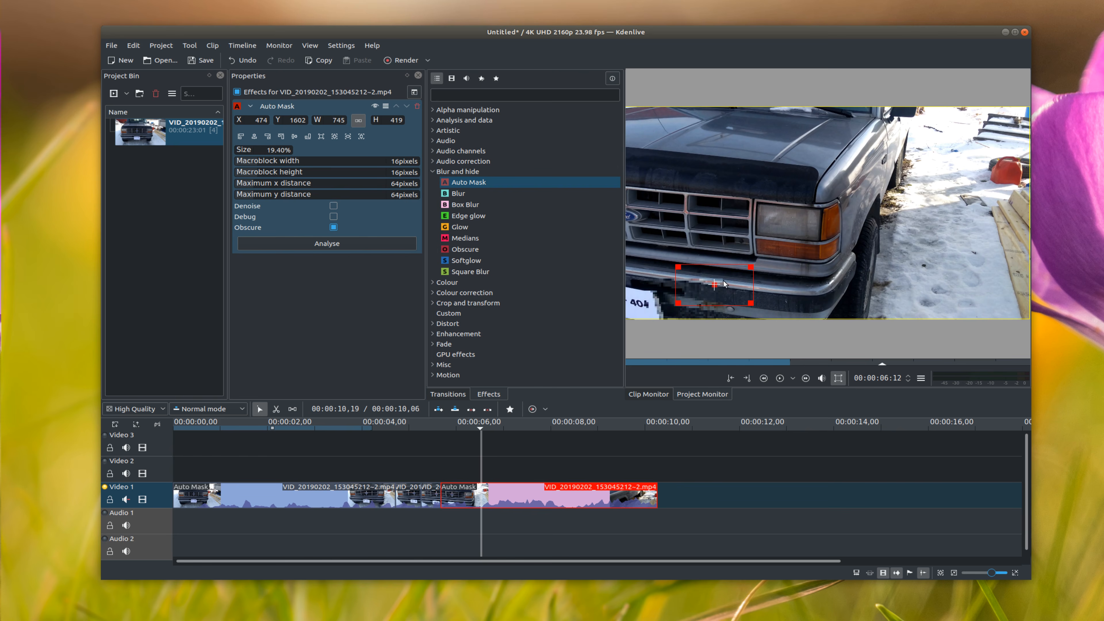
click(472, 476)
click(461, 472)
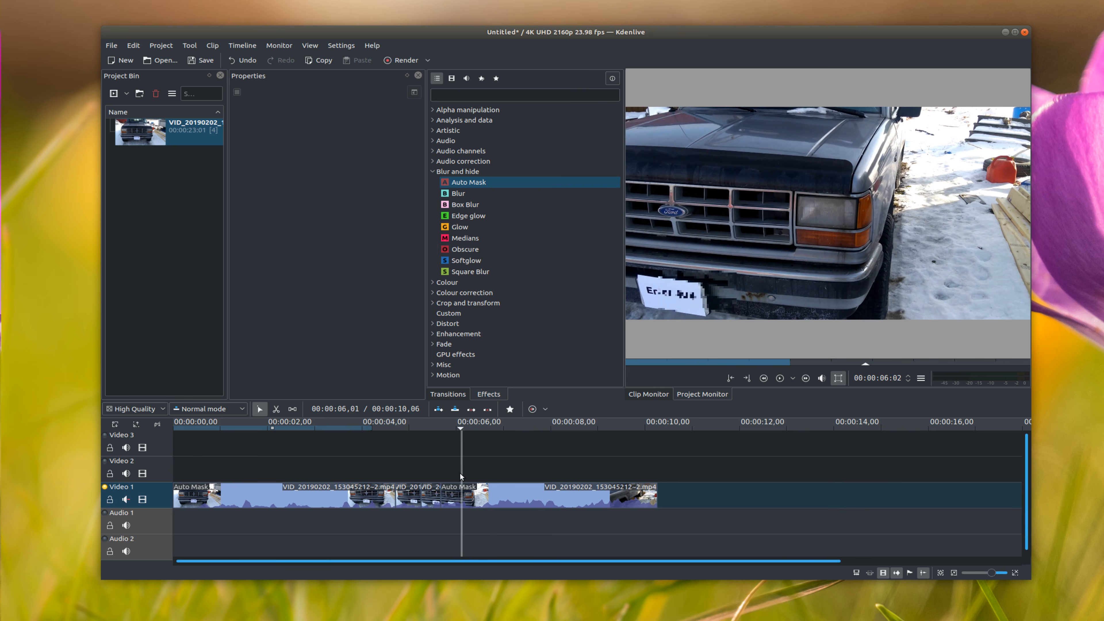
Step: Cut the last part of the clip at 00:00:05,18, leaving the piece after the cut selected
click(446, 471)
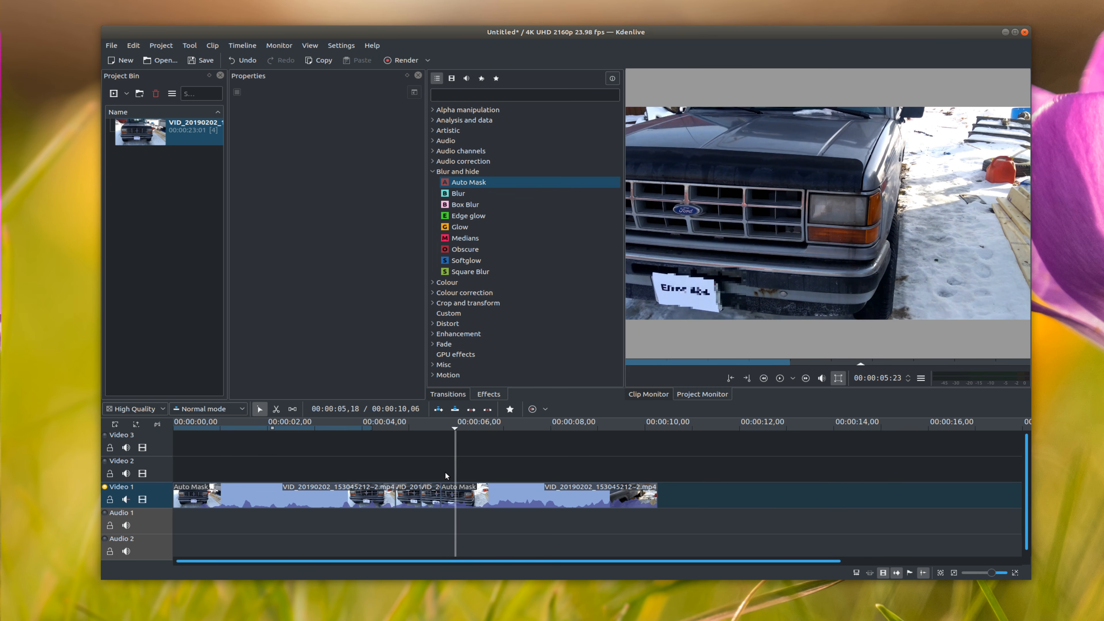
key(x)
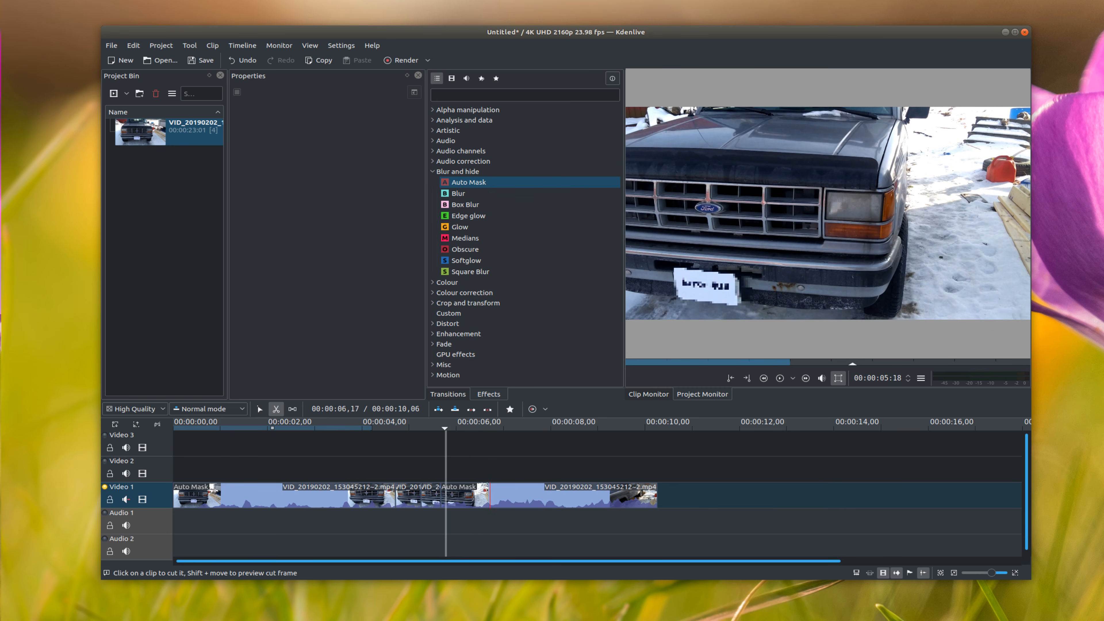
click(446, 495)
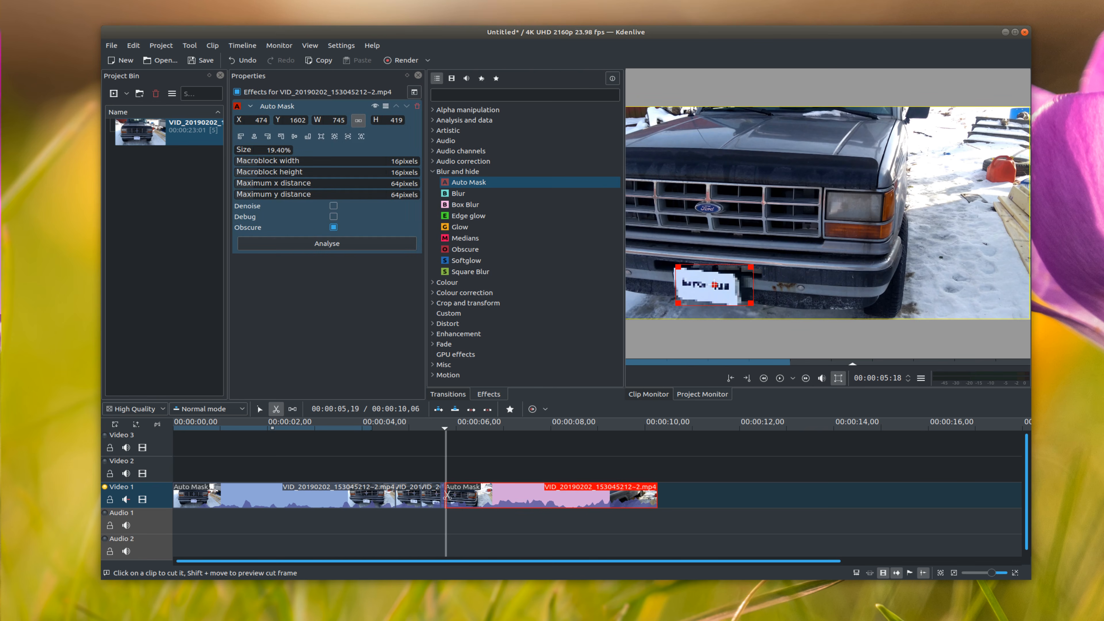
key(s)
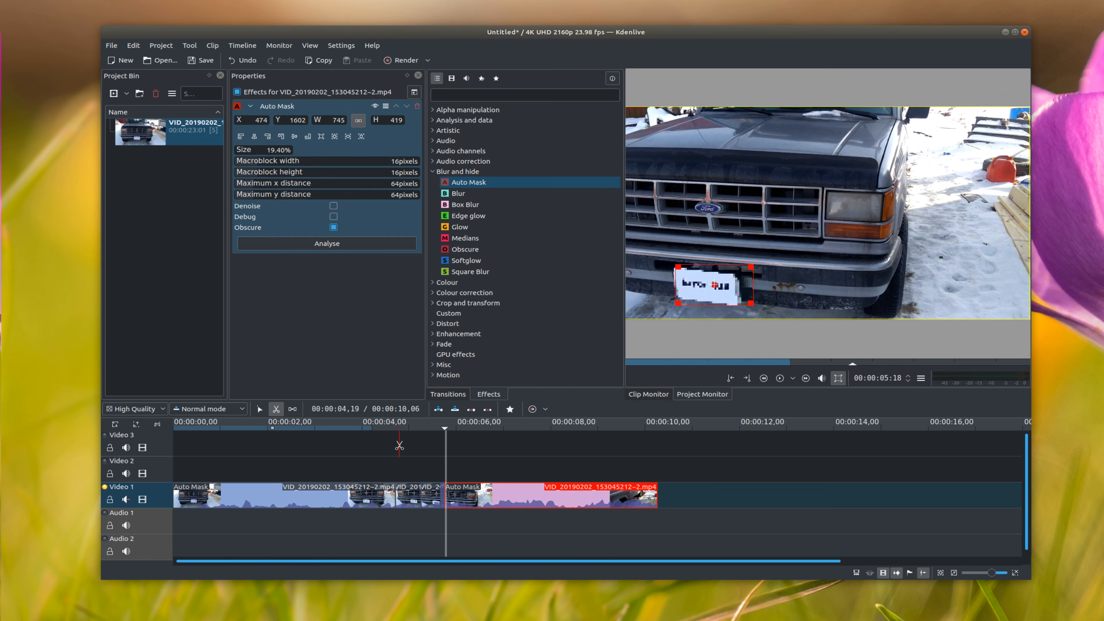
Step: At 00:00:05,22, move the last part's mask region onto the plate at about X 266, Y 1656 and rerun the analysis, adding the data
click(453, 475)
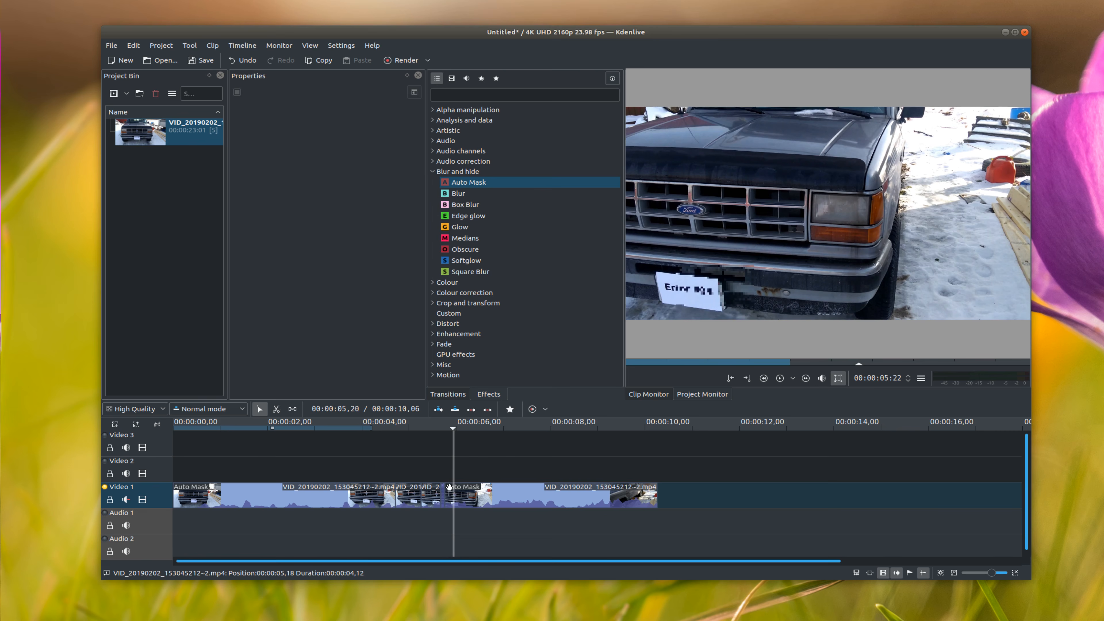
click(724, 296)
drag(719, 286, 696, 292)
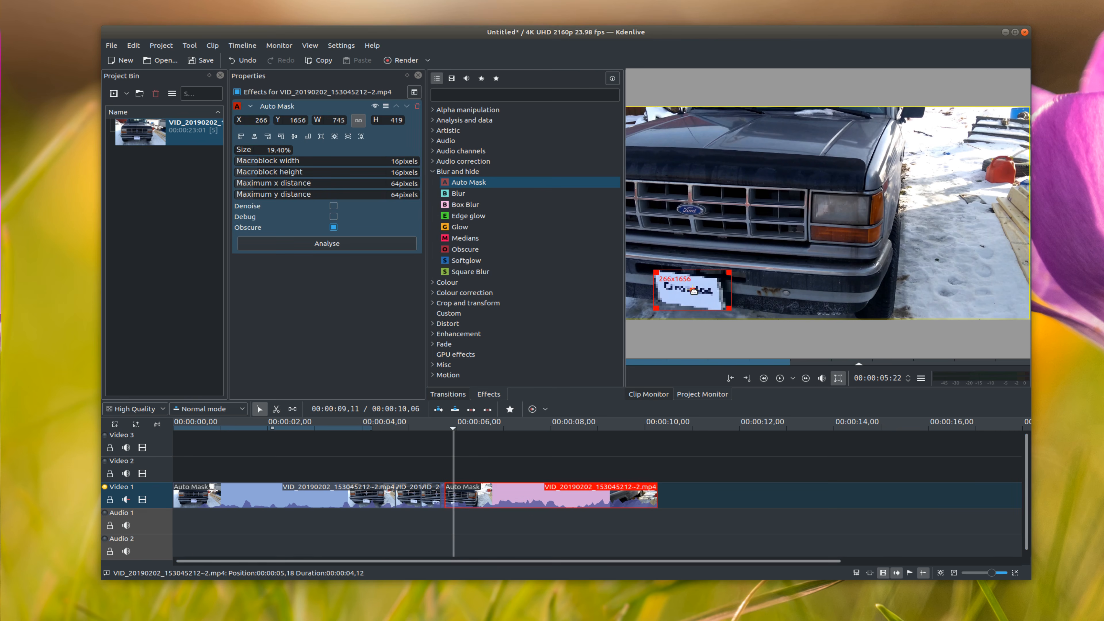
click(345, 245)
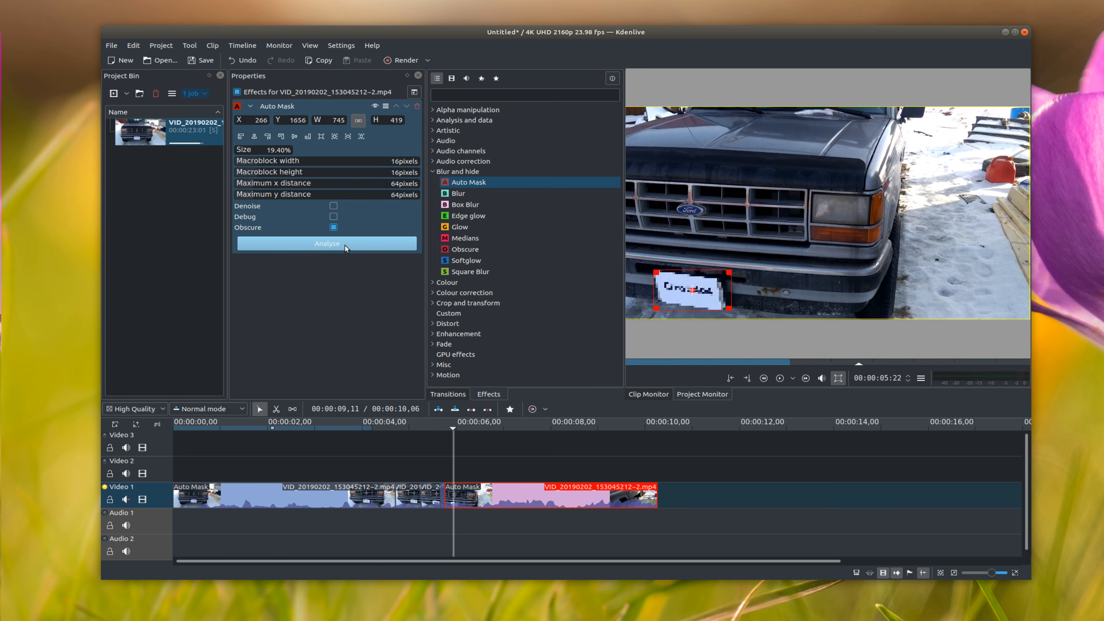
click(611, 328)
Step: Play from 00:00:05,15 across the newest cut and revisit the frames around 00:00:06,07 to check the mask on the licence plate
click(440, 477)
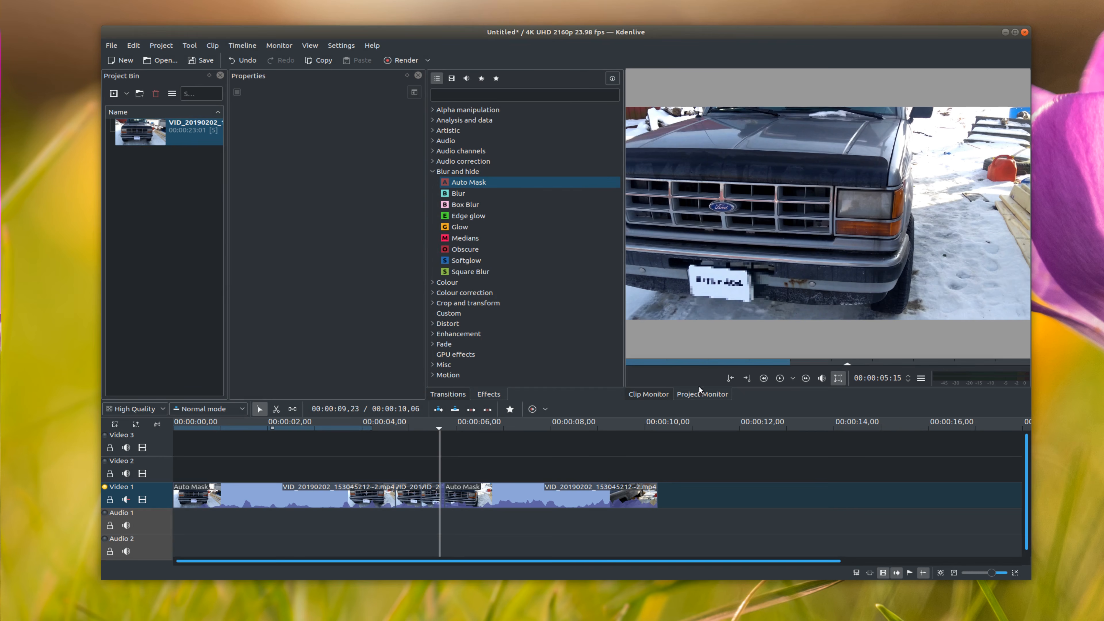
click(780, 378)
click(781, 378)
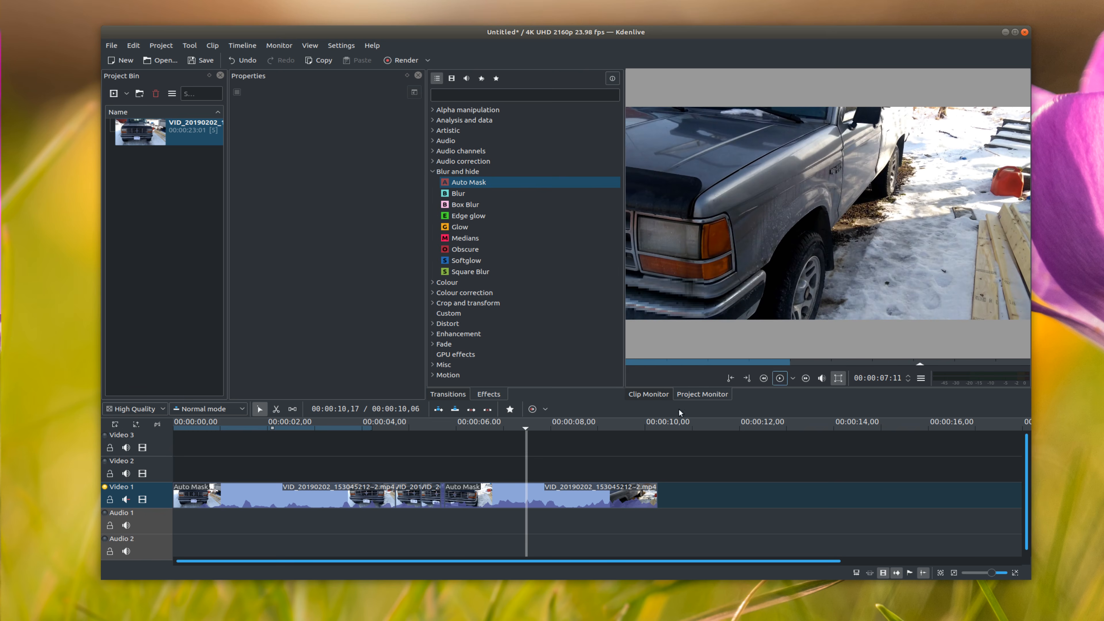
click(495, 476)
click(471, 473)
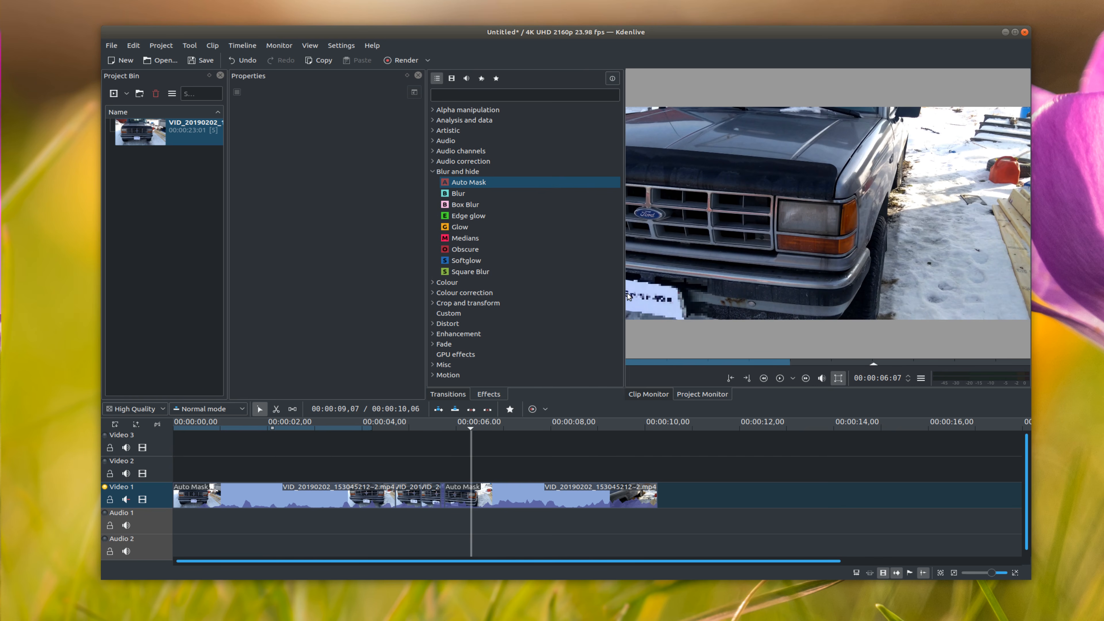
Step: Cut the last part of the clip at 00:00:06,04, leaving the piece after the cut selected
click(466, 481)
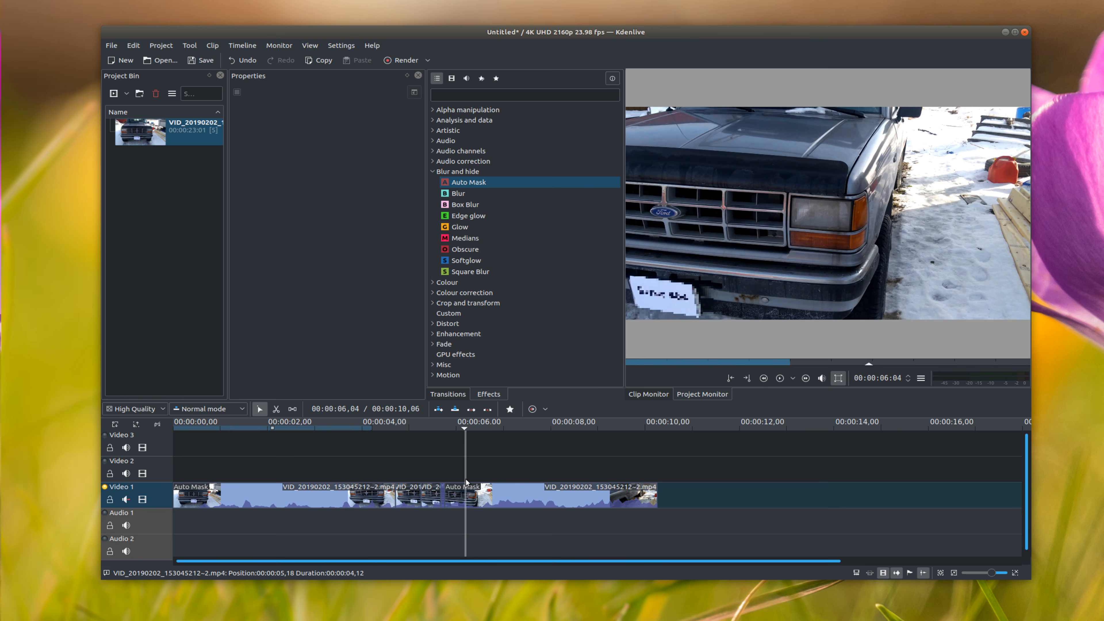
key(x)
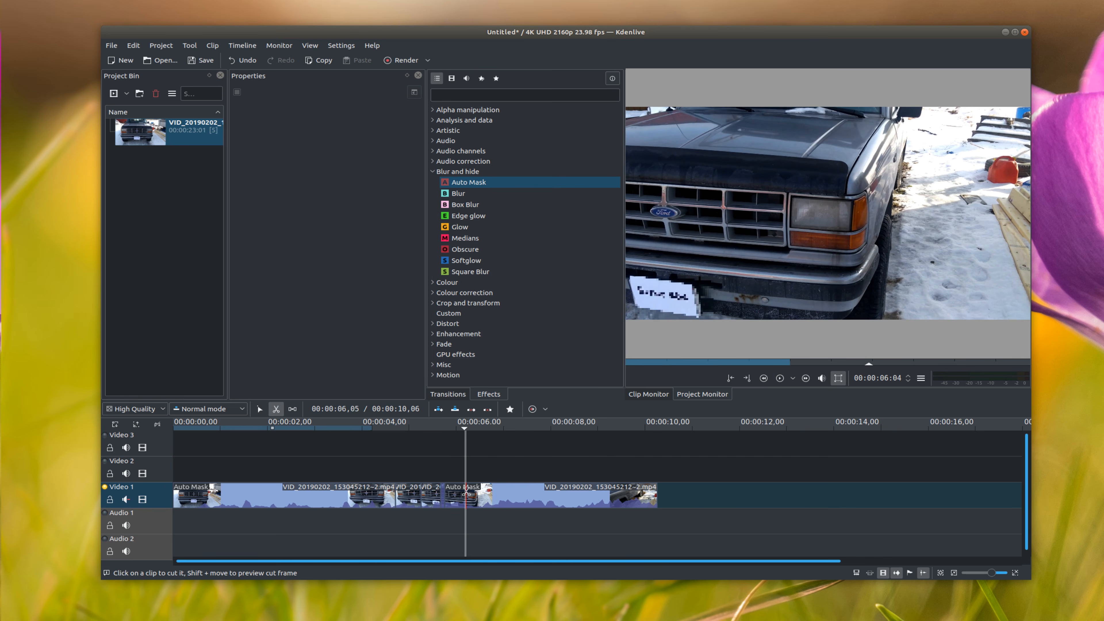
click(465, 494)
key(s)
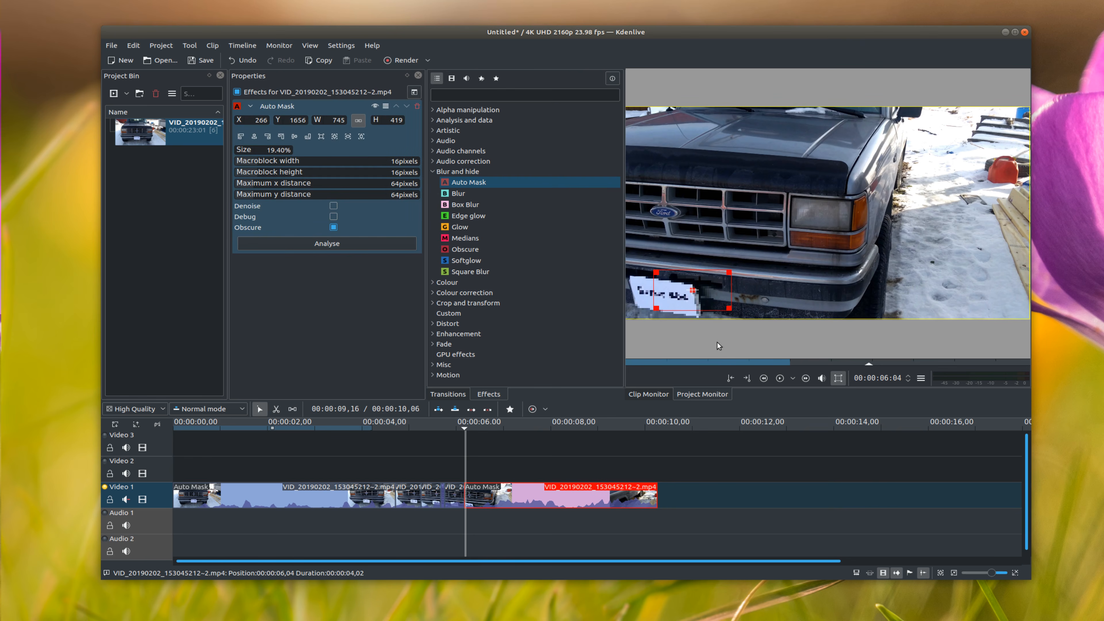
Step: At 00:00:06,06, move the last part's mask region onto the plate at about X -79, Y 1733 and rerun the analysis, adding the data
click(469, 481)
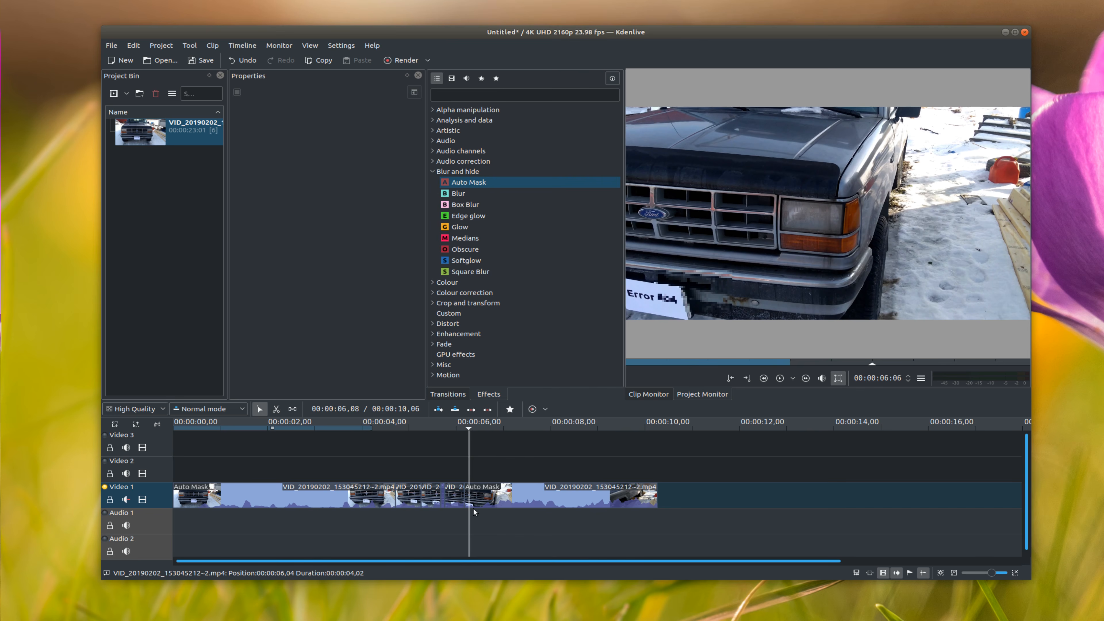
click(481, 496)
drag(694, 288, 657, 297)
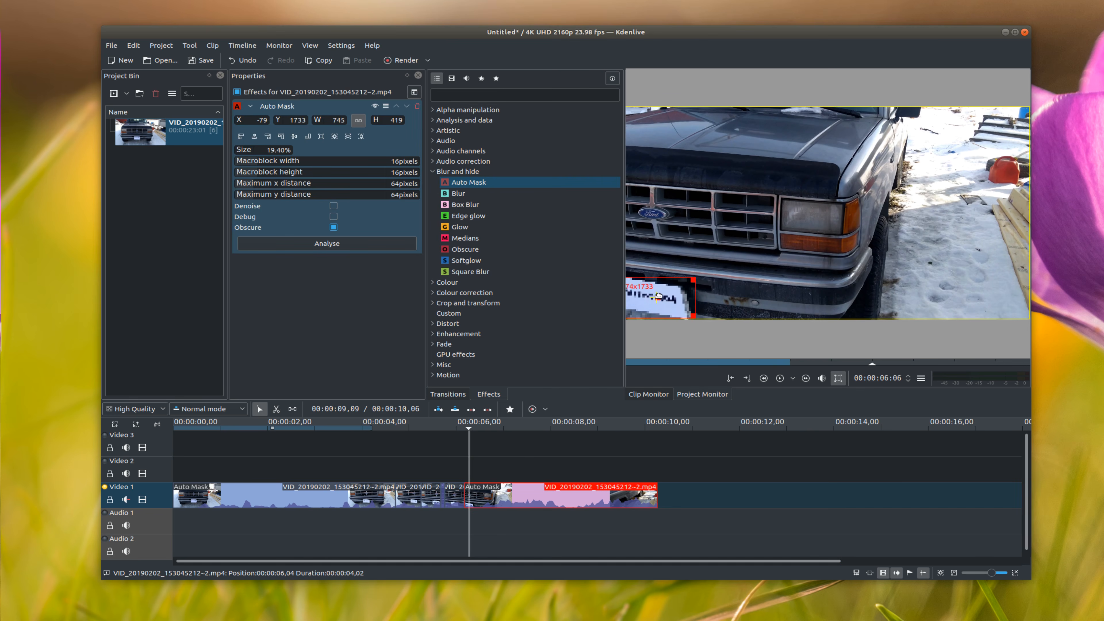
click(320, 246)
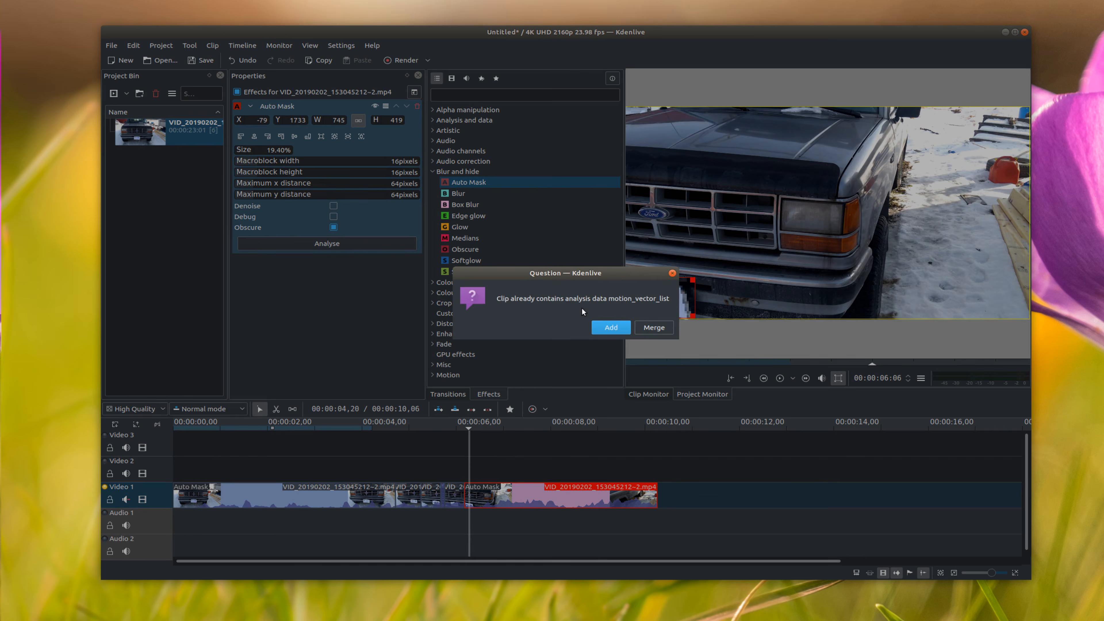
click(611, 327)
Step: Play across the 00:00:06,04 cut to check the mask until the licence plate leaves the frame
click(463, 473)
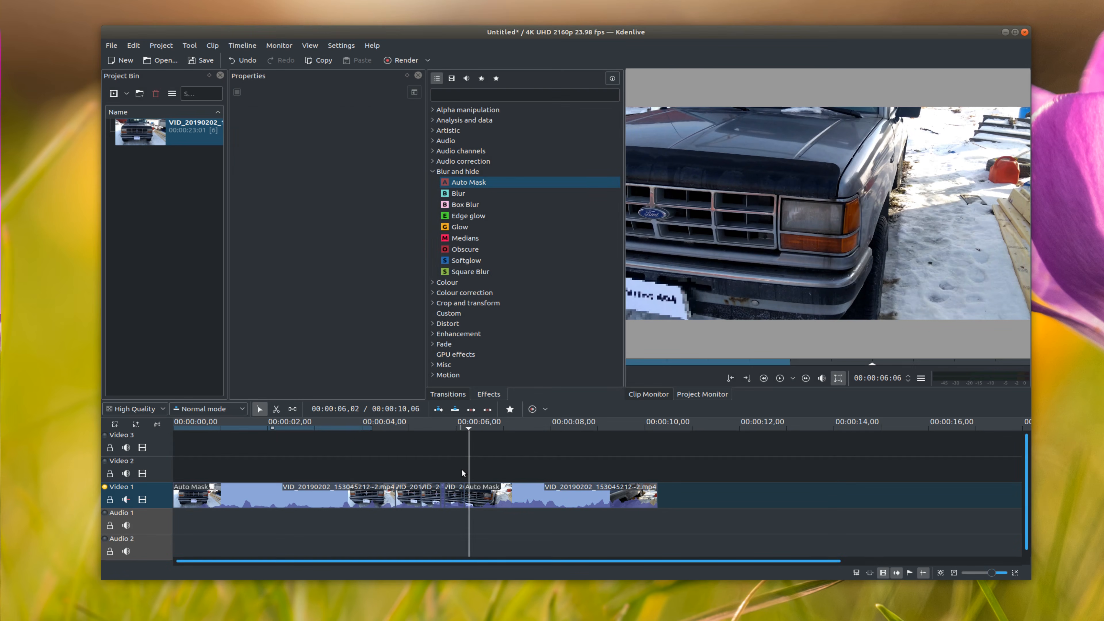
click(777, 379)
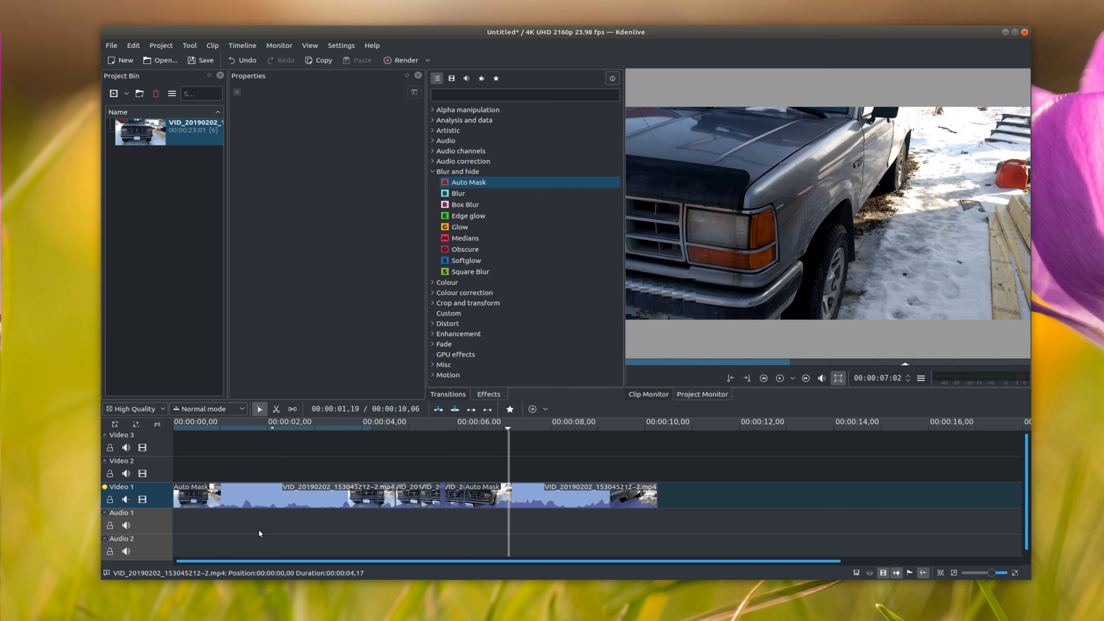
click(499, 483)
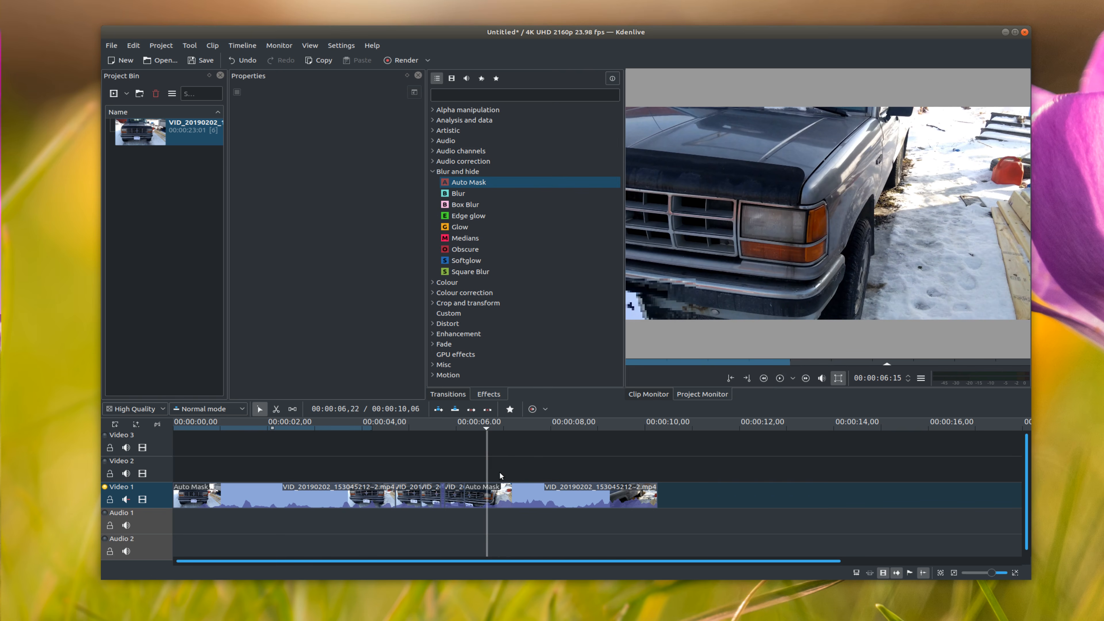
Step: Cut the clip at 00:00:06,18, where the licence plate leaves the frame, and remove the Auto Mask effect from the remaining last part
click(494, 480)
key(x)
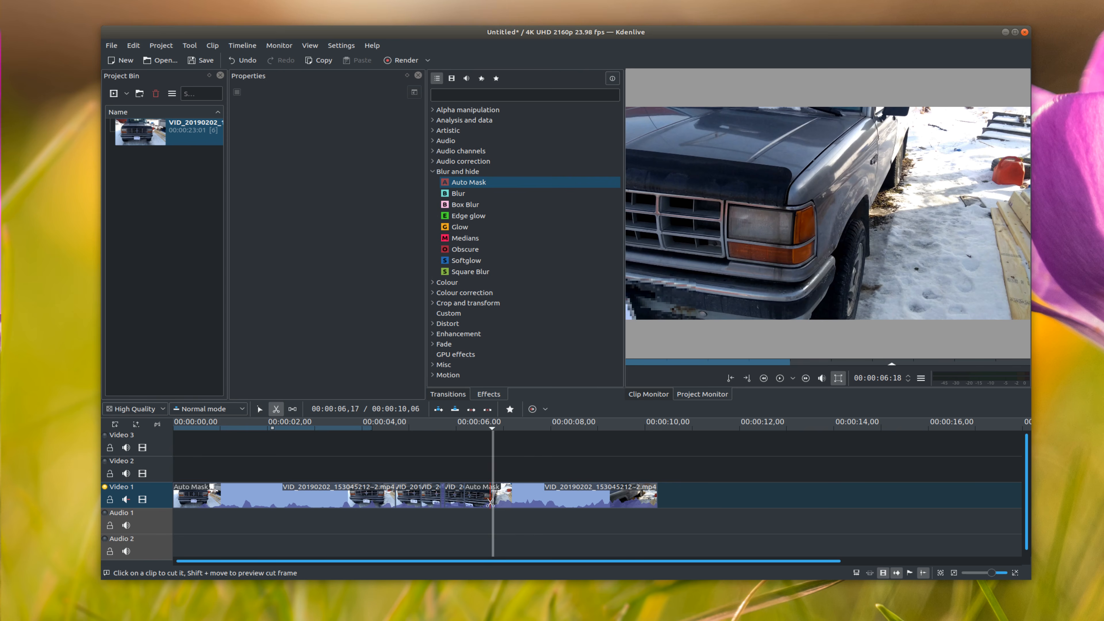
click(492, 499)
key(s)
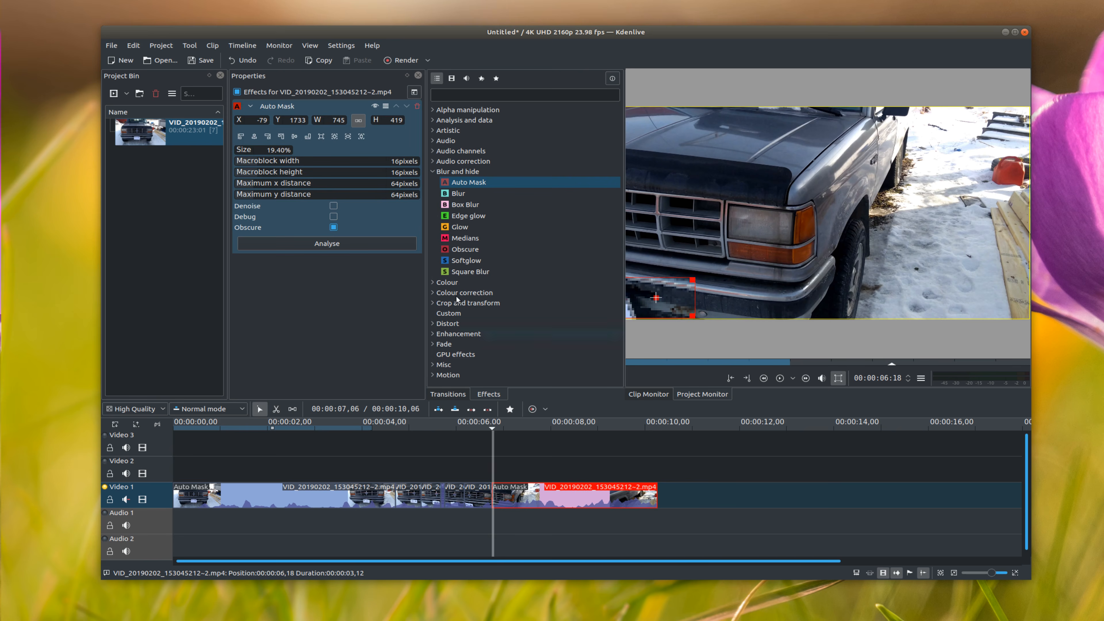
click(417, 106)
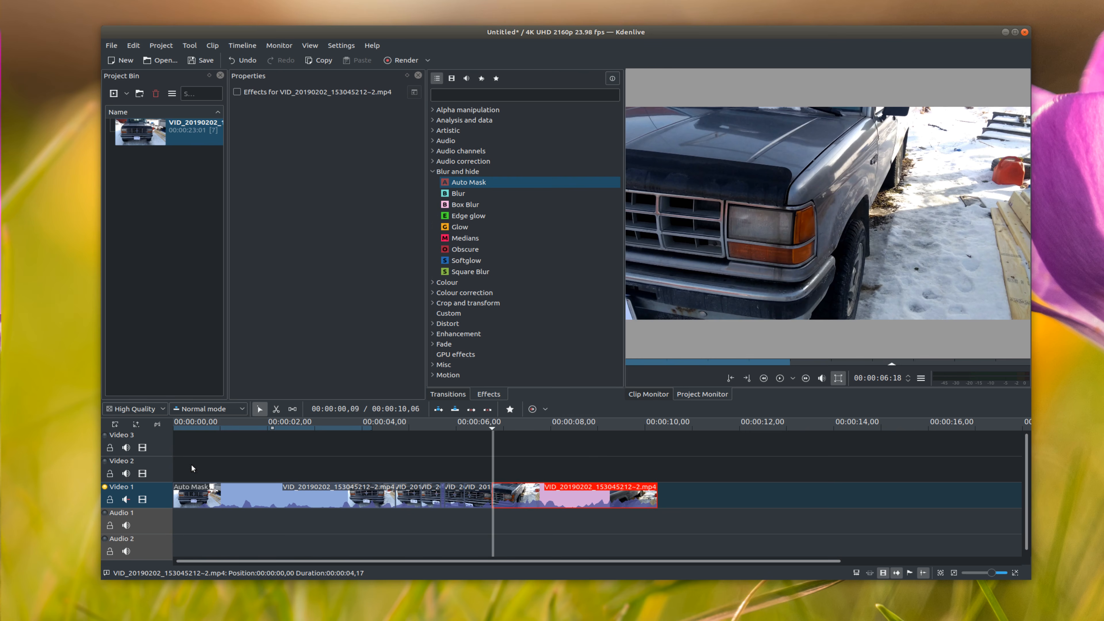